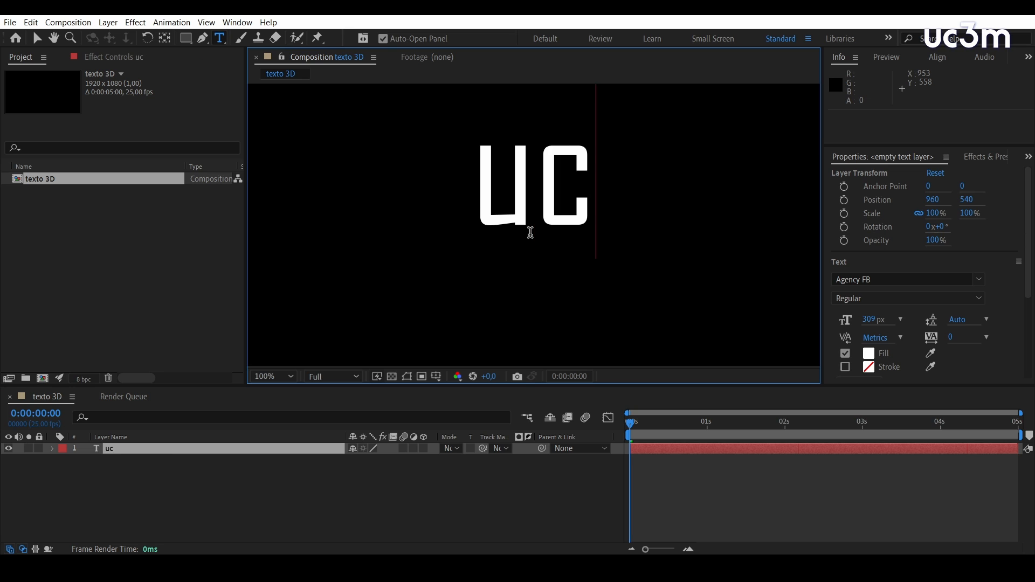
Step: Make the uc3m text layer three-dimensional and display the composition from Custom View 1
scroll(531, 232, down, 2)
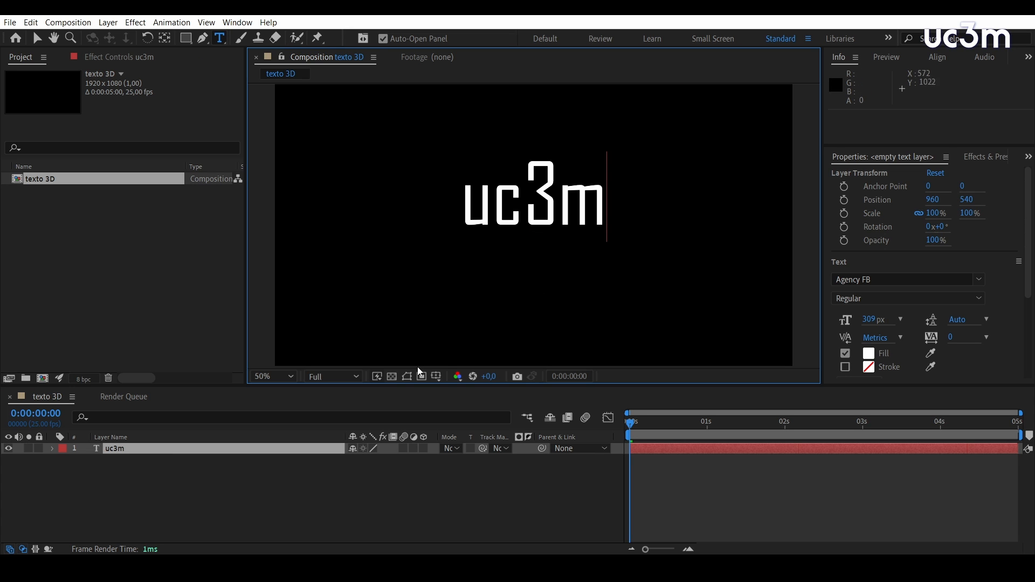
click(423, 447)
click(794, 374)
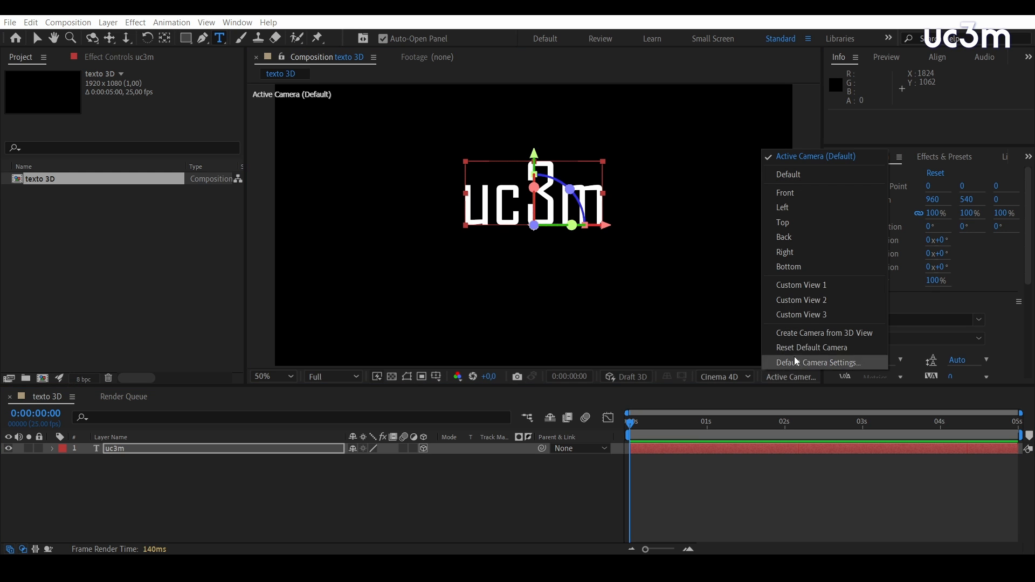
click(796, 287)
Step: Set the uc3m text layer's Extrusion Depth to 27 in its geometry options
click(52, 448)
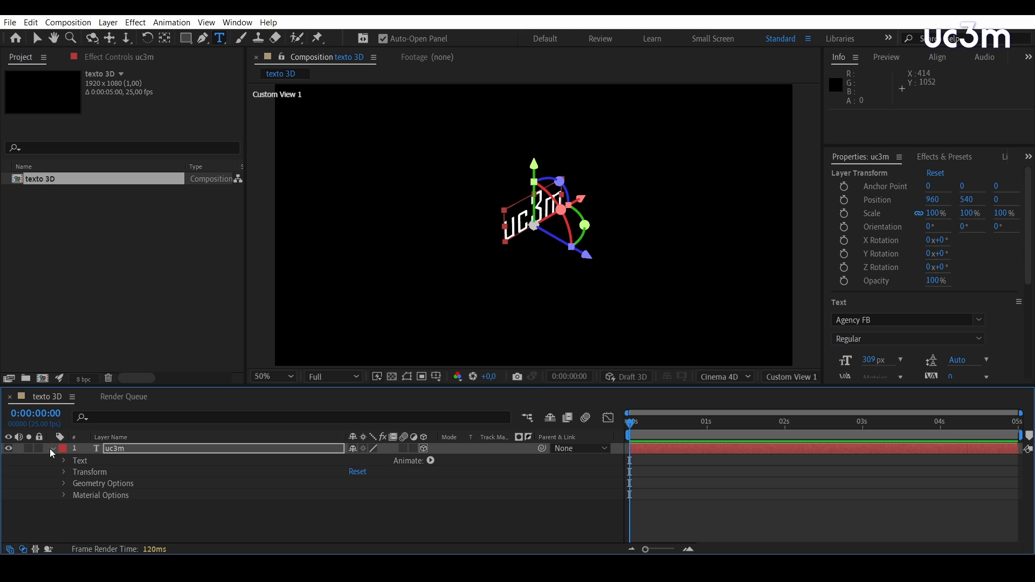
click(64, 483)
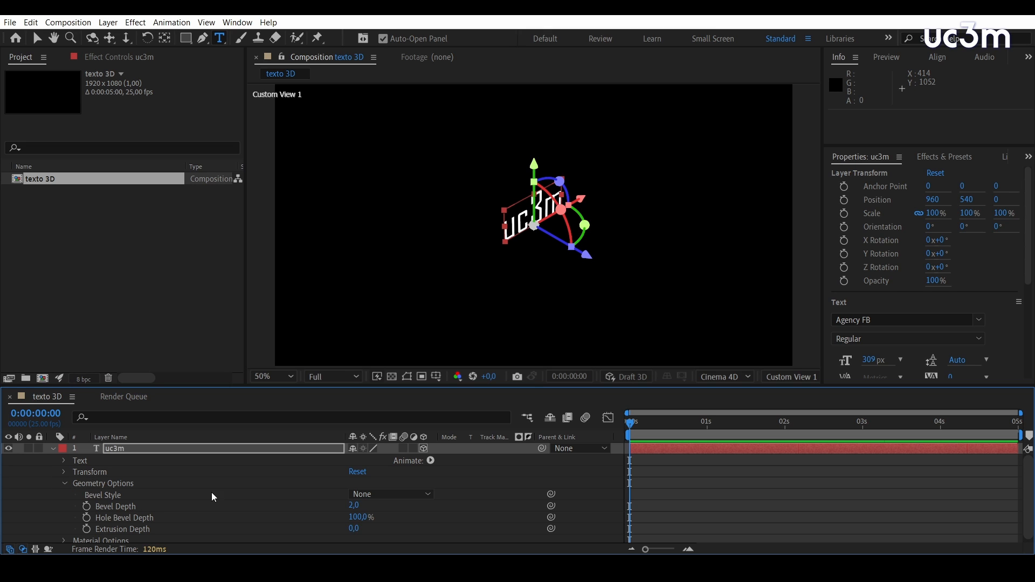
drag(353, 530, 365, 523)
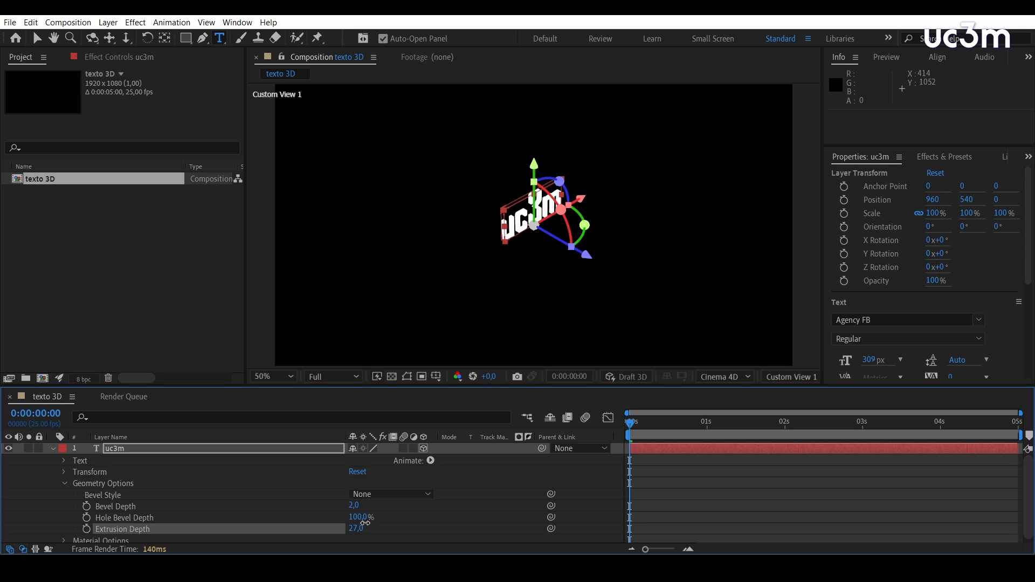
click(54, 448)
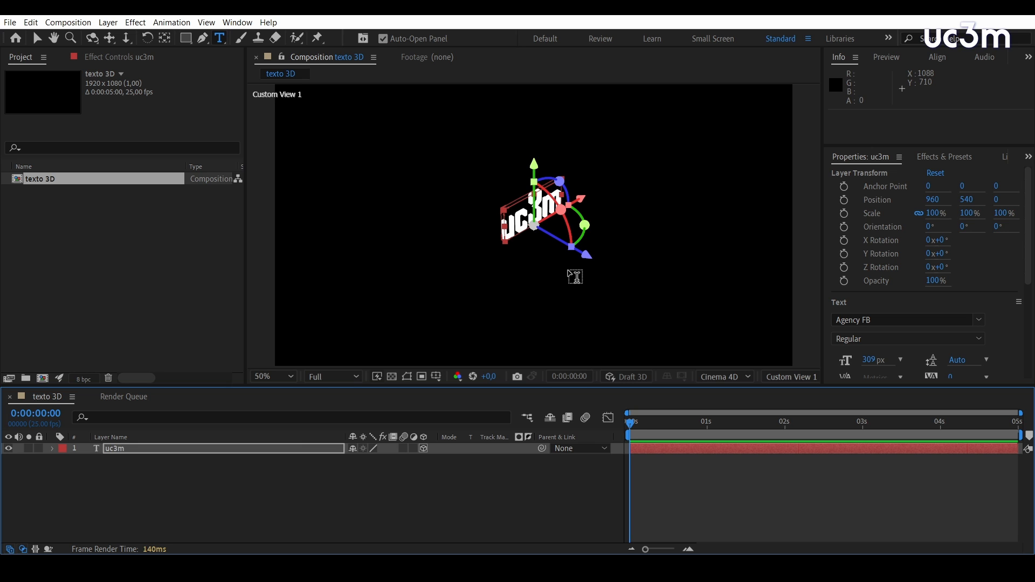
Step: Add a white parallel light at 100% intensity with no falloff and shadow casting off
right_click(182, 473)
click(157, 485)
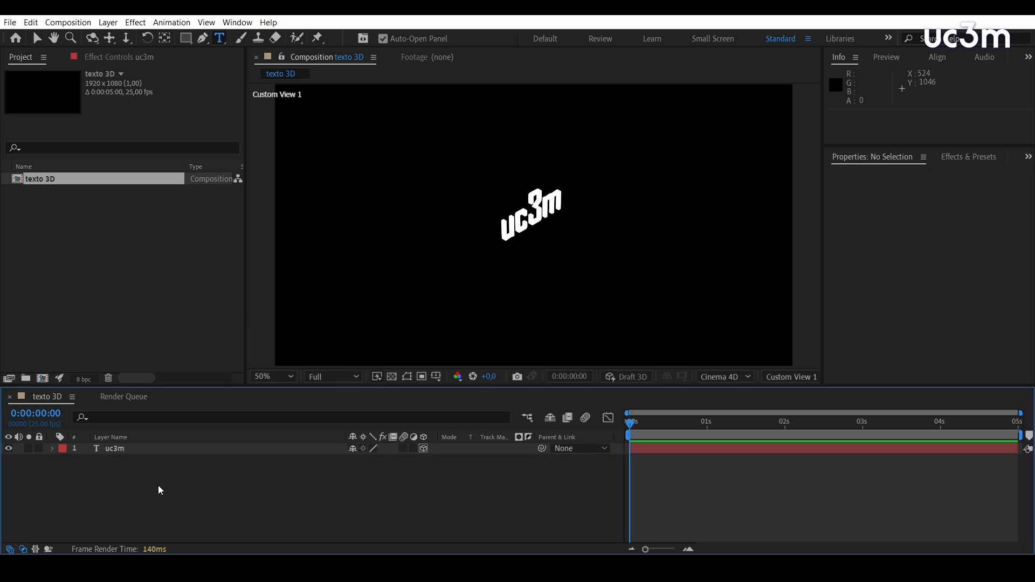
right_click(178, 472)
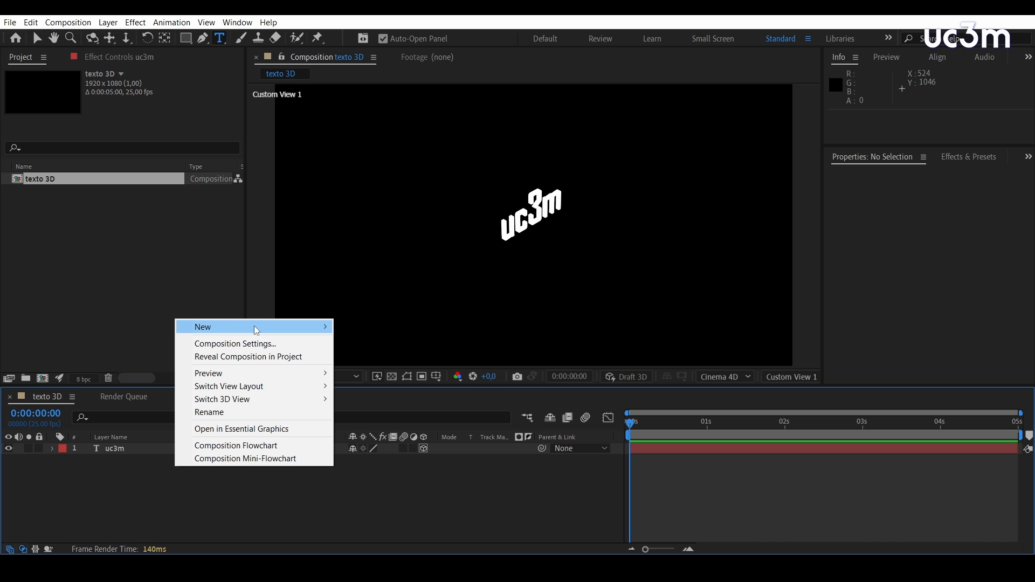
mouse_move(254, 326)
click(387, 370)
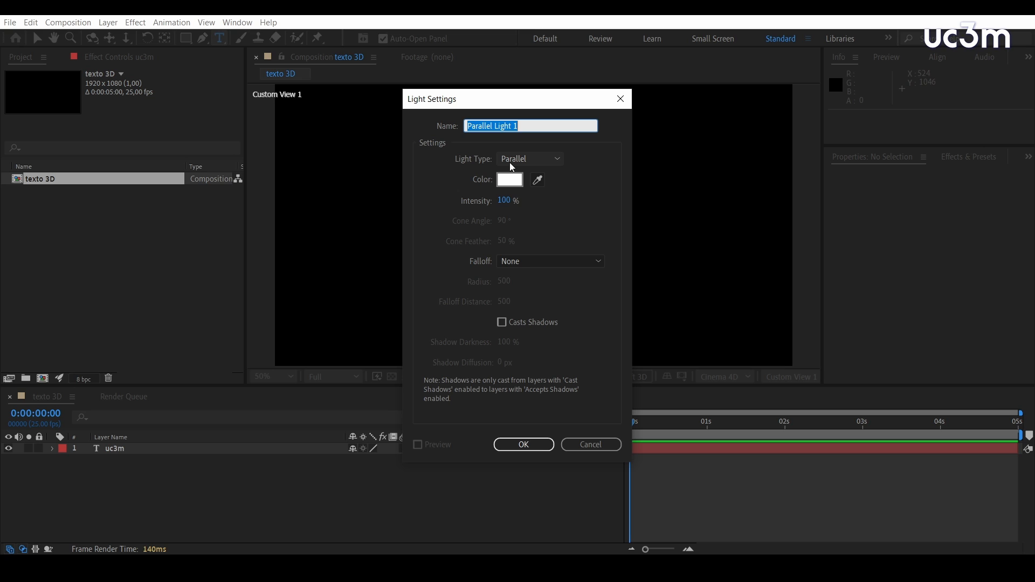
click(524, 446)
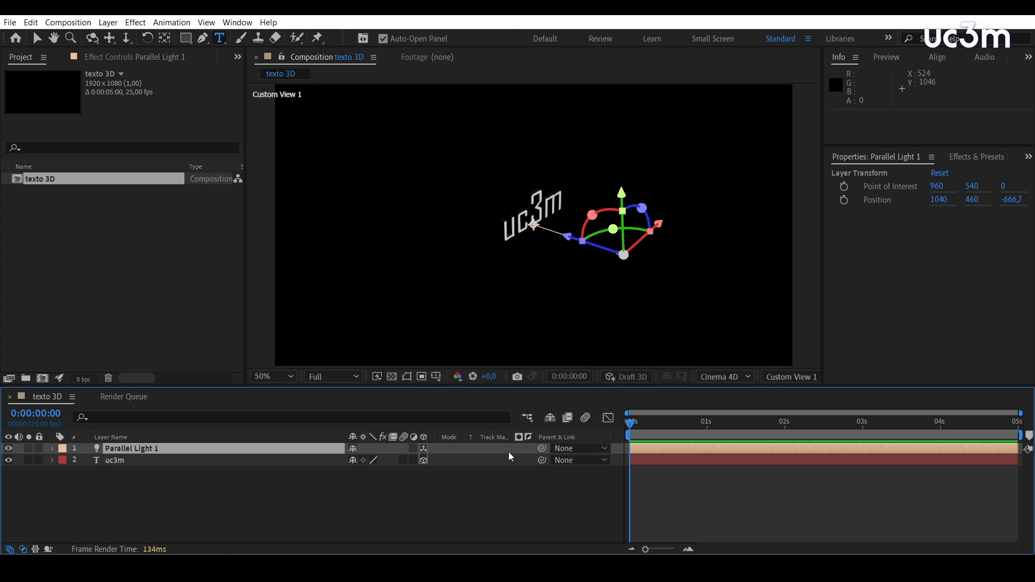
Step: In Top view, move the parallel light to about 1517, 460, -609 and aim its point of interest at the text, about 973, 540, -35
click(791, 377)
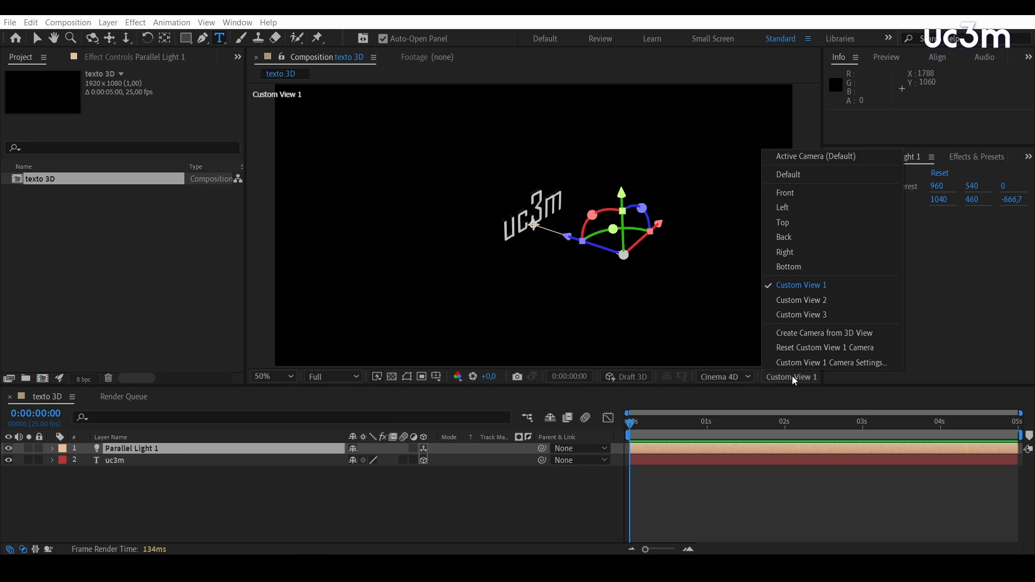
click(793, 221)
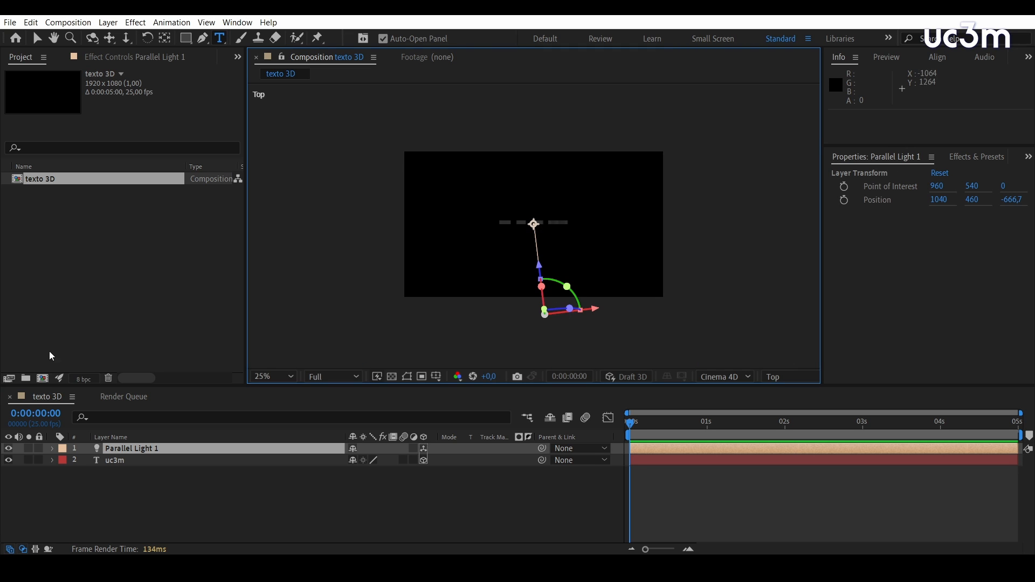
click(37, 38)
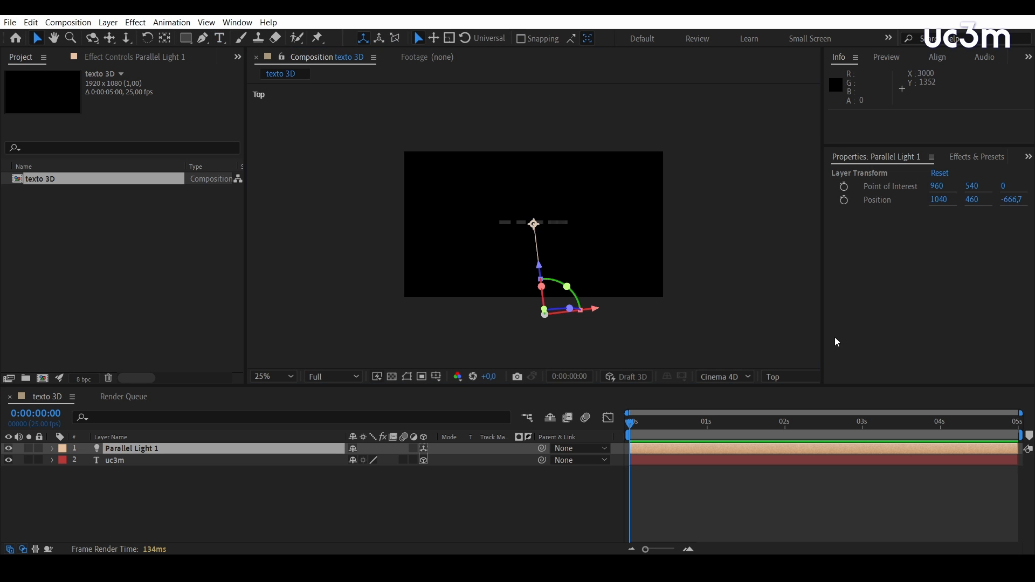
drag(587, 312, 655, 312)
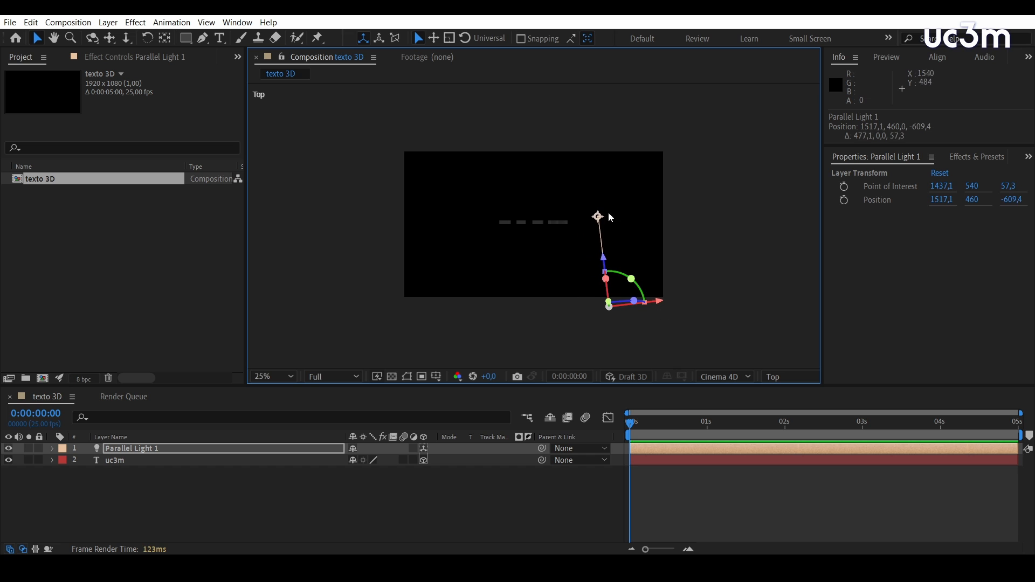
drag(598, 218, 534, 230)
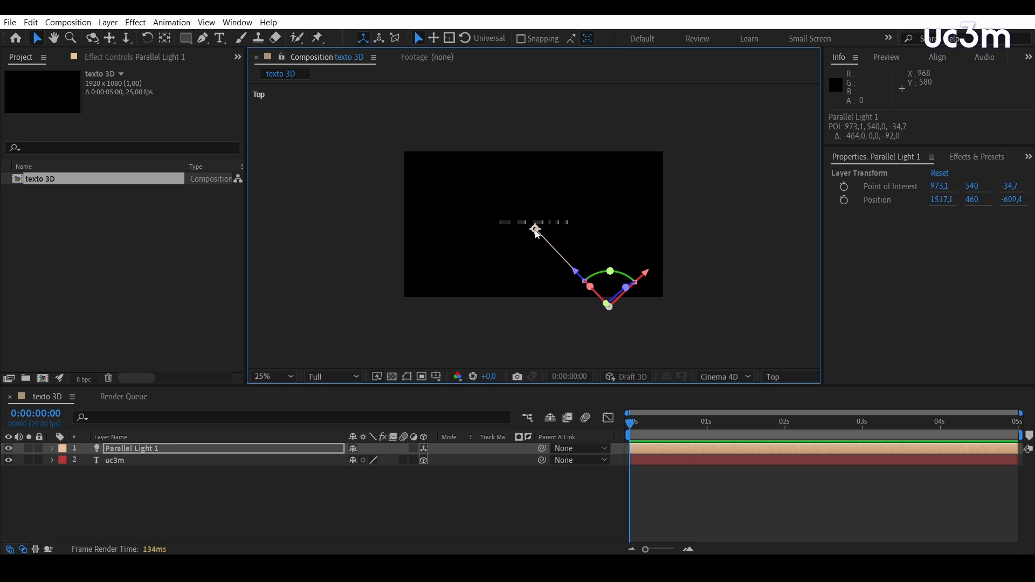
Step: Duplicate the parallel light, move the copy to about 395, 460, -646 and aim it at the text, about 967, 540, -20
click(151, 449)
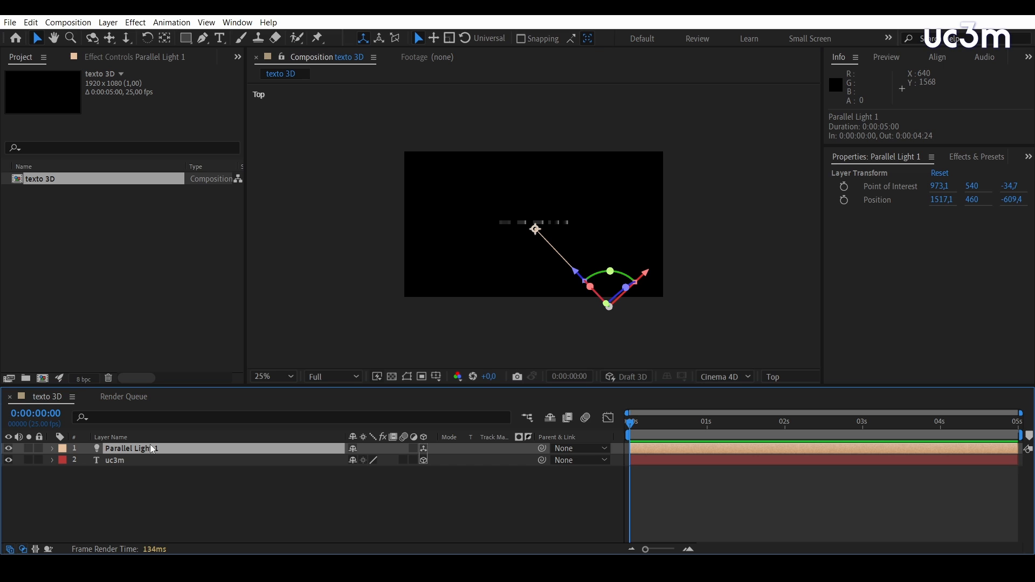
key(ctrl+d)
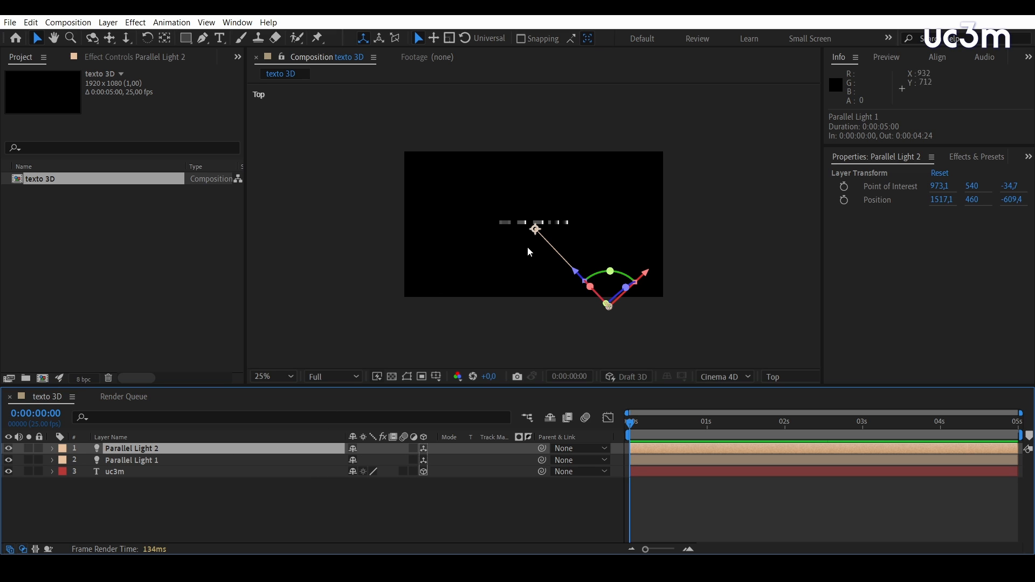
drag(535, 229, 606, 209)
drag(659, 305, 508, 321)
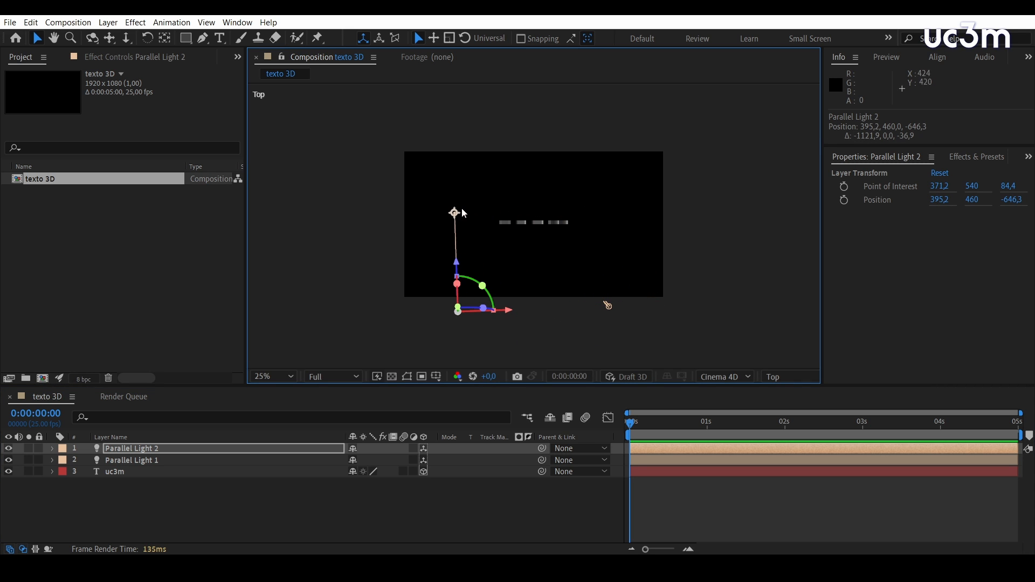
drag(456, 214, 535, 227)
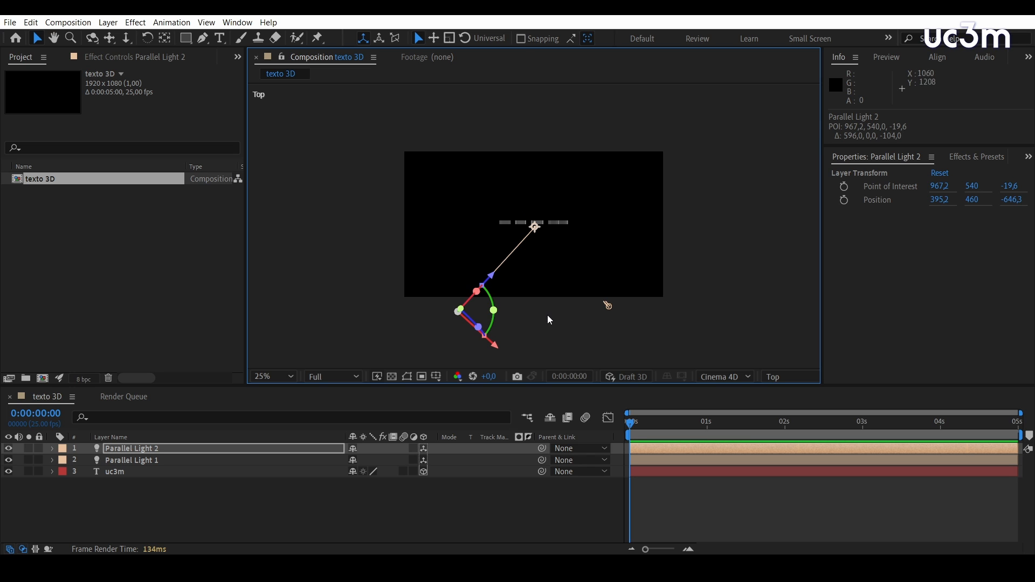
click(157, 447)
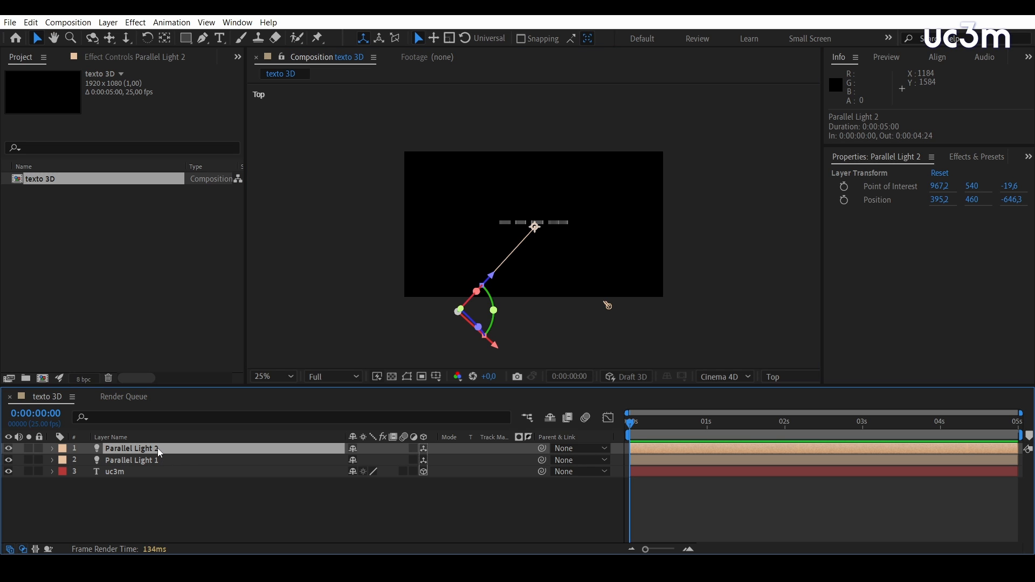
Step: Examine the shading of the extruded uc3m text up close from Custom View 1
click(784, 376)
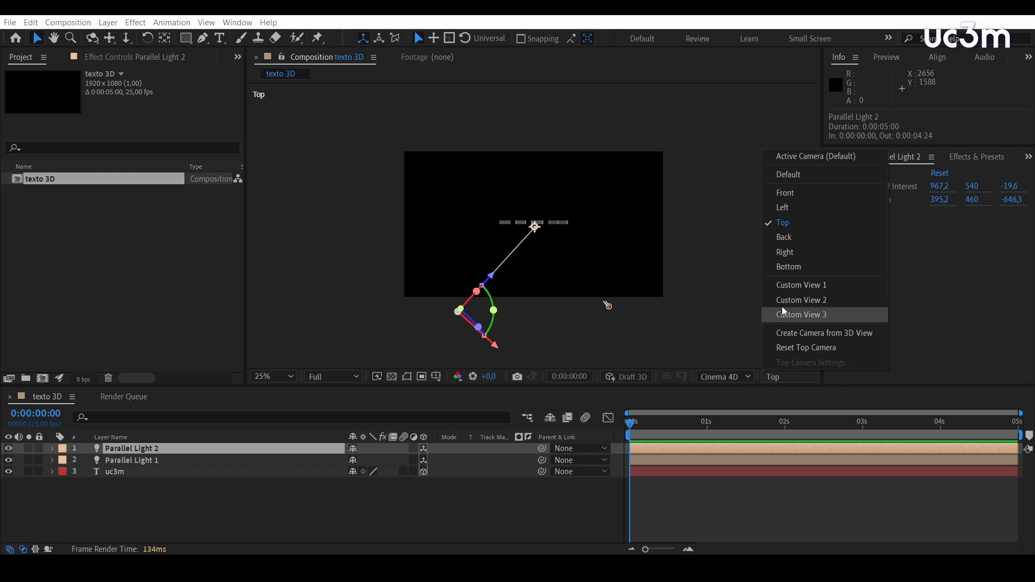
click(782, 289)
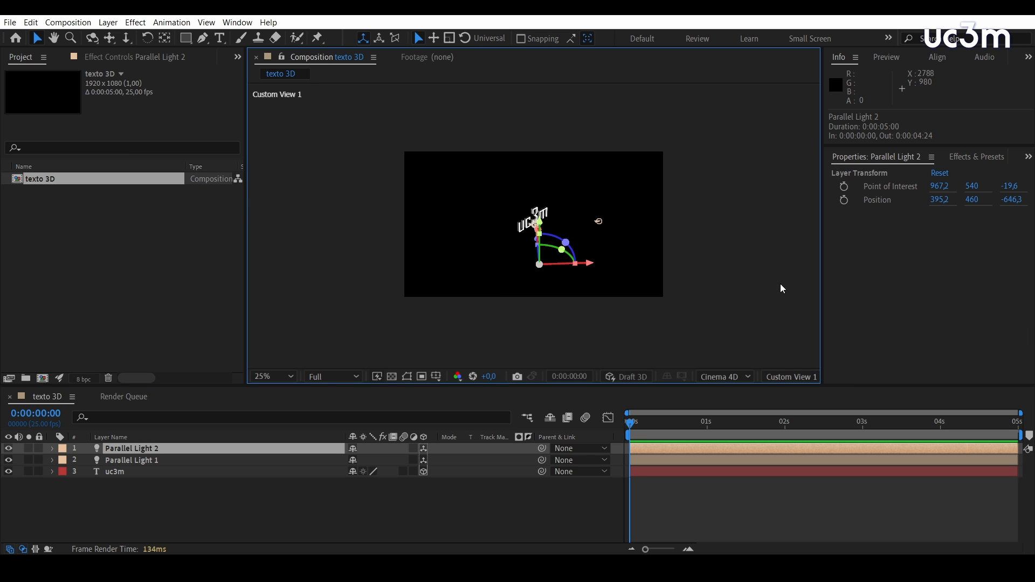
scroll(502, 212, up, 4)
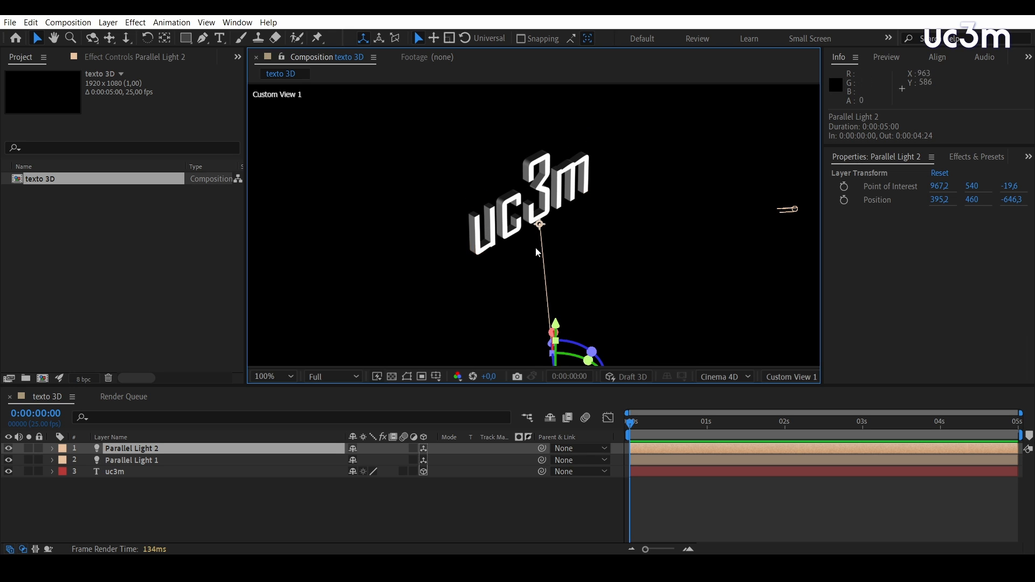
key(comma)
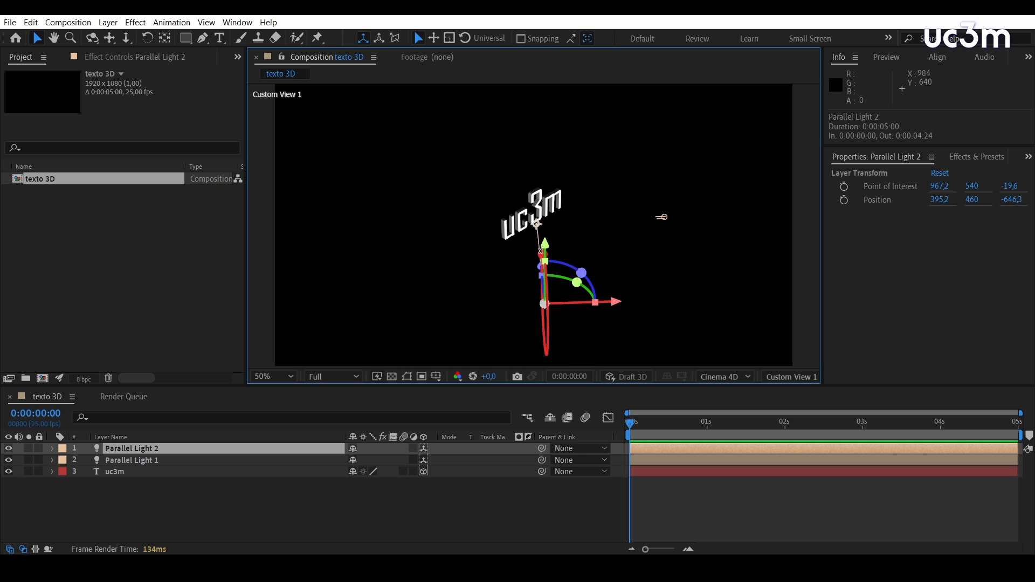
click(122, 473)
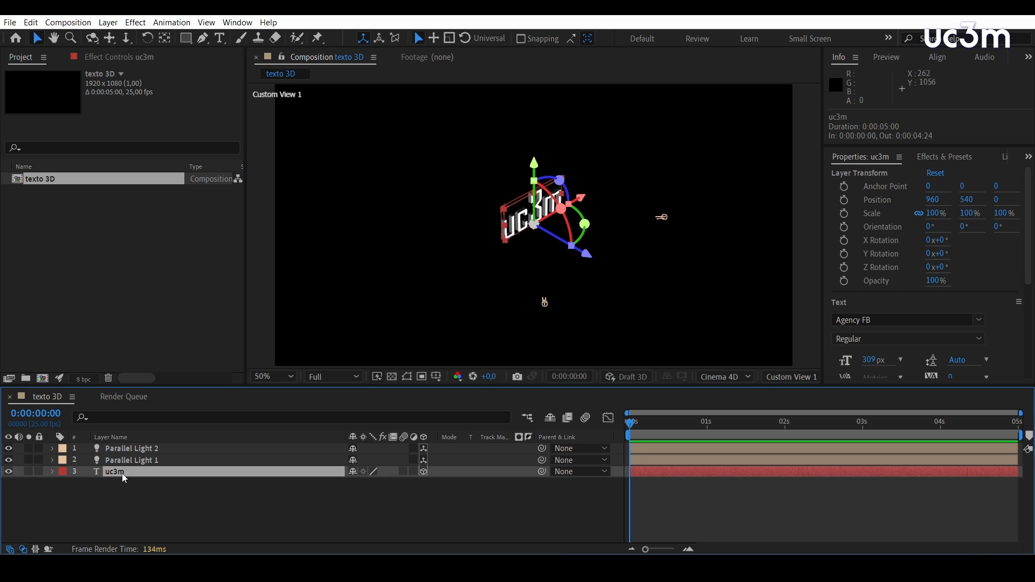
key(period)
key(period)
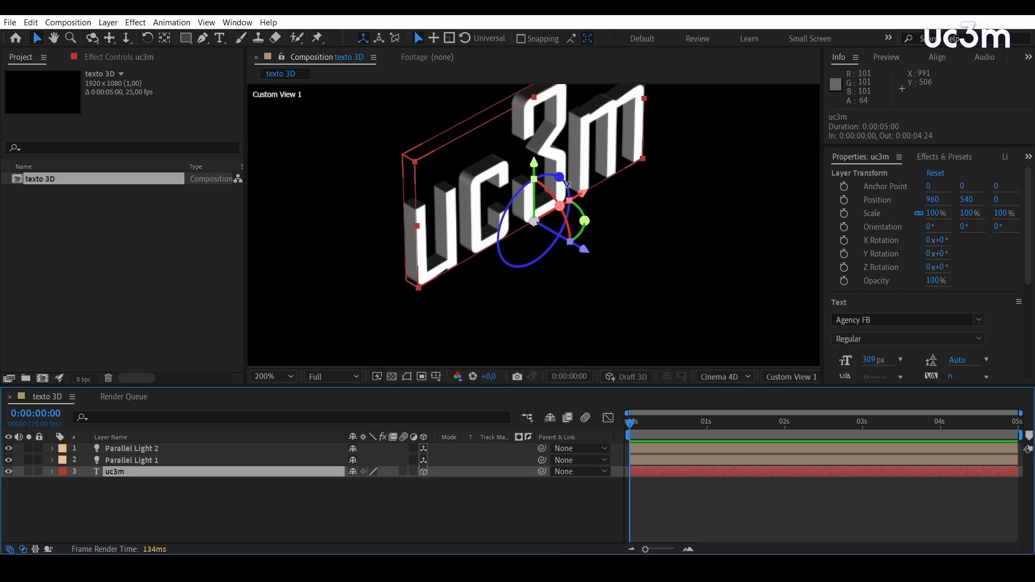
scroll(567, 184, down, 2)
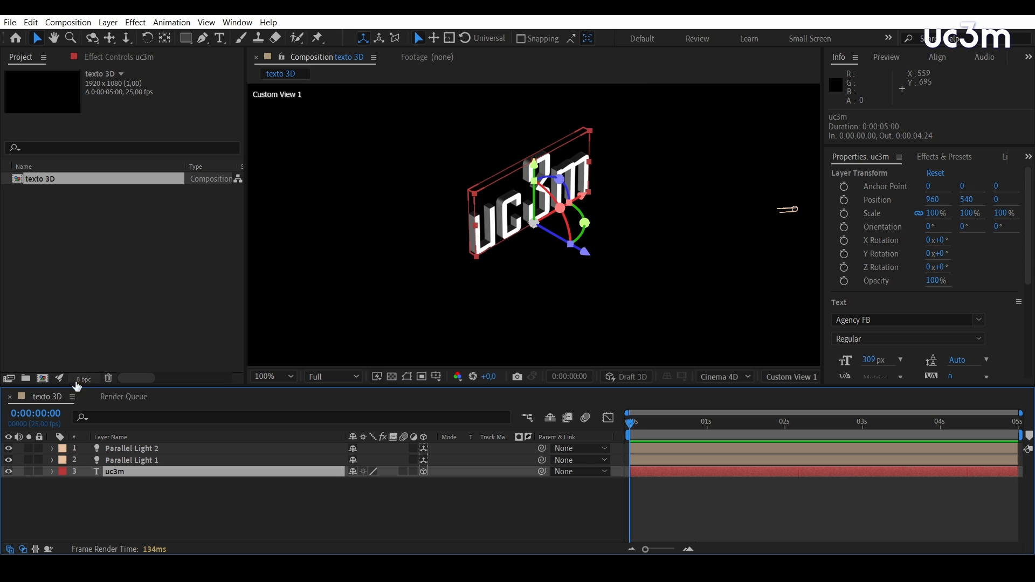
Step: Set the uc3m text layer's Bevel Style to Angular in its geometry options
click(53, 471)
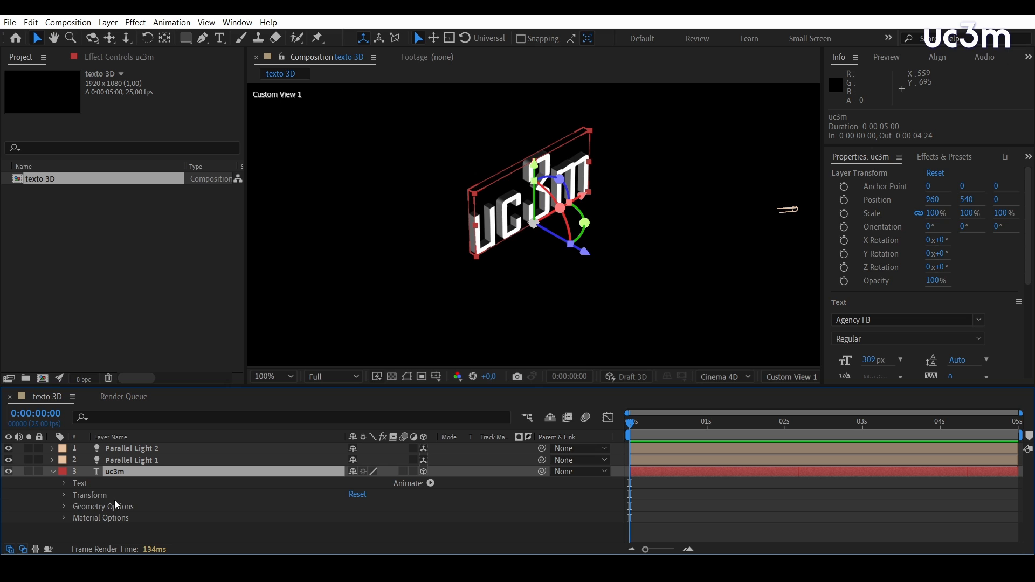
click(63, 506)
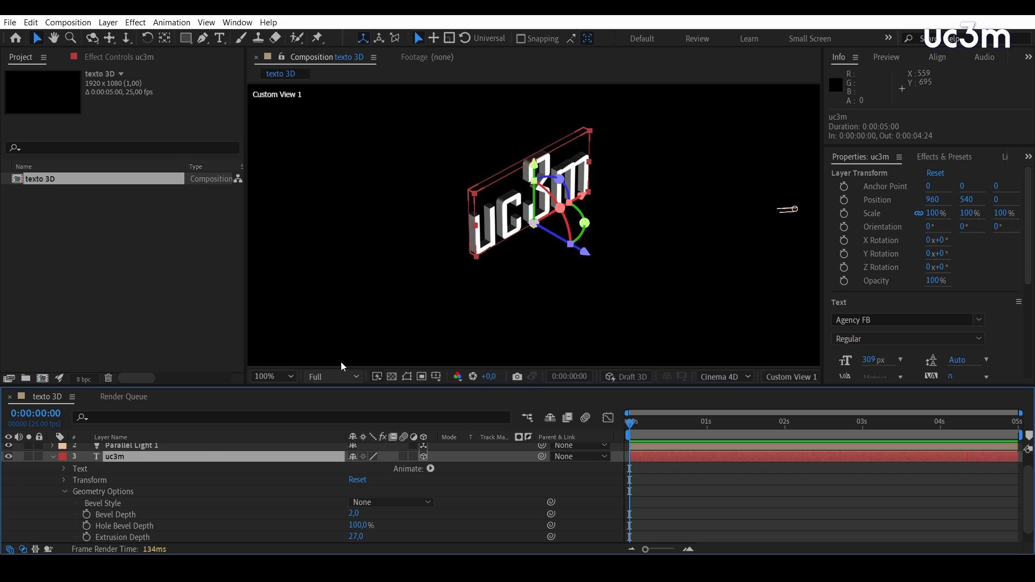
scroll(475, 183, up, 1)
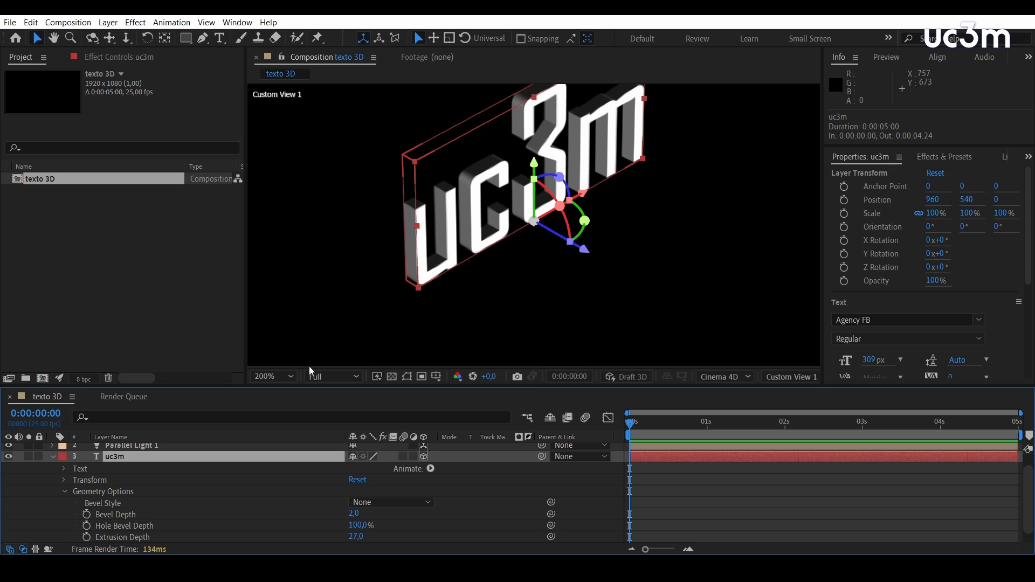
click(371, 502)
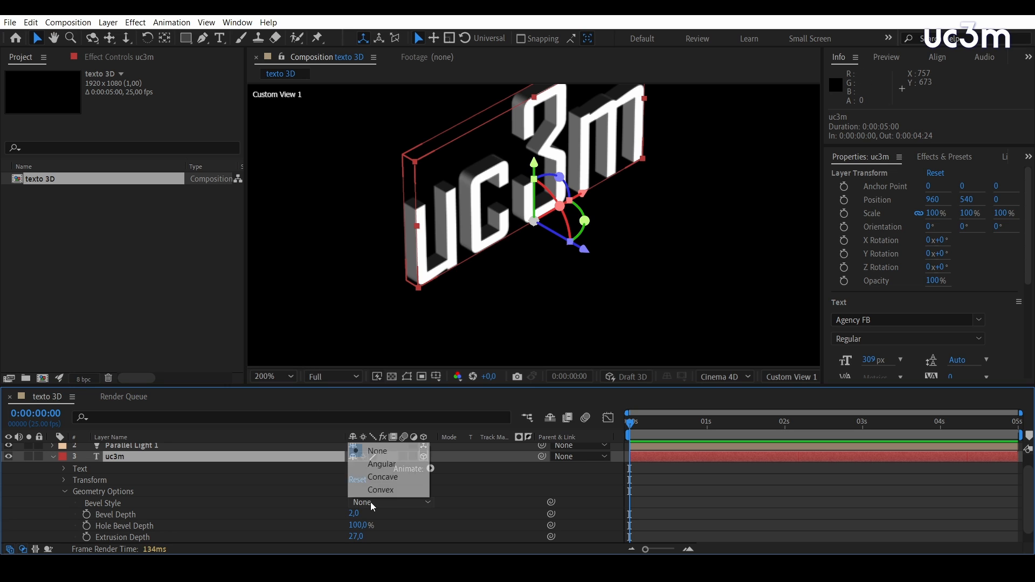
click(384, 465)
key(period)
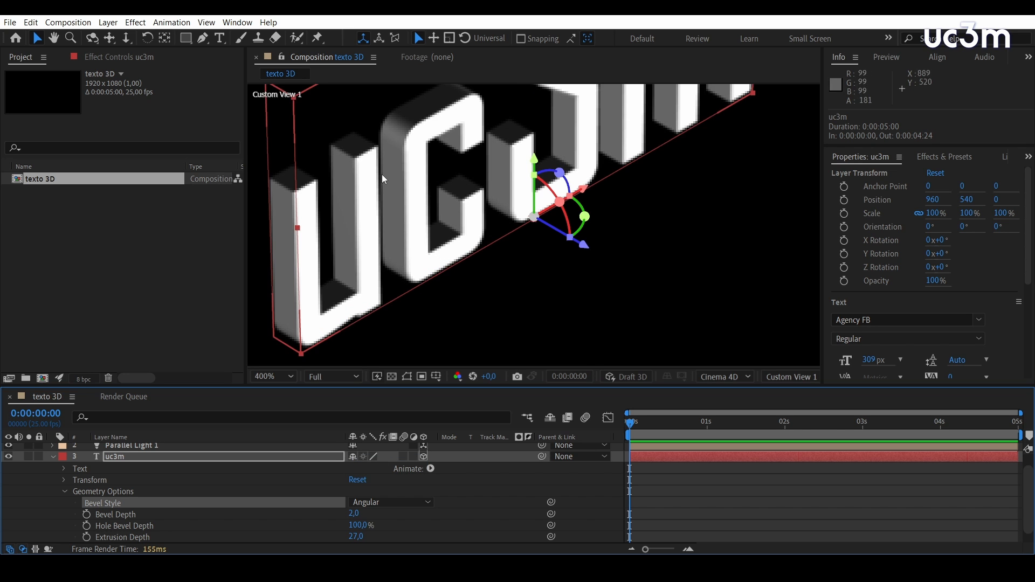
key(comma)
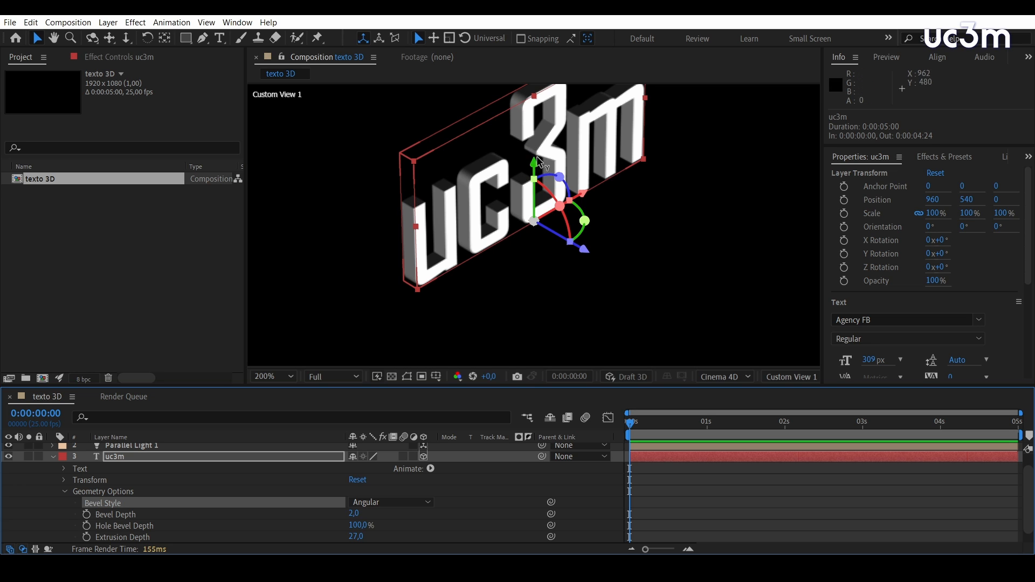
key(comma)
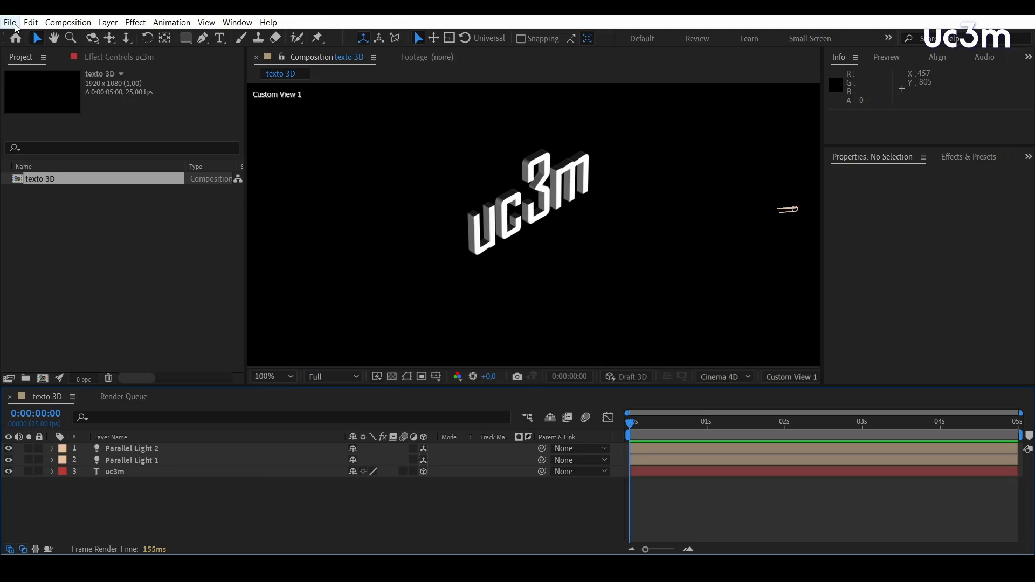
Step: Import the video 12902-242487547.mp4 and place it in the texto 3D composition beneath the uc3m text layer
click(16, 27)
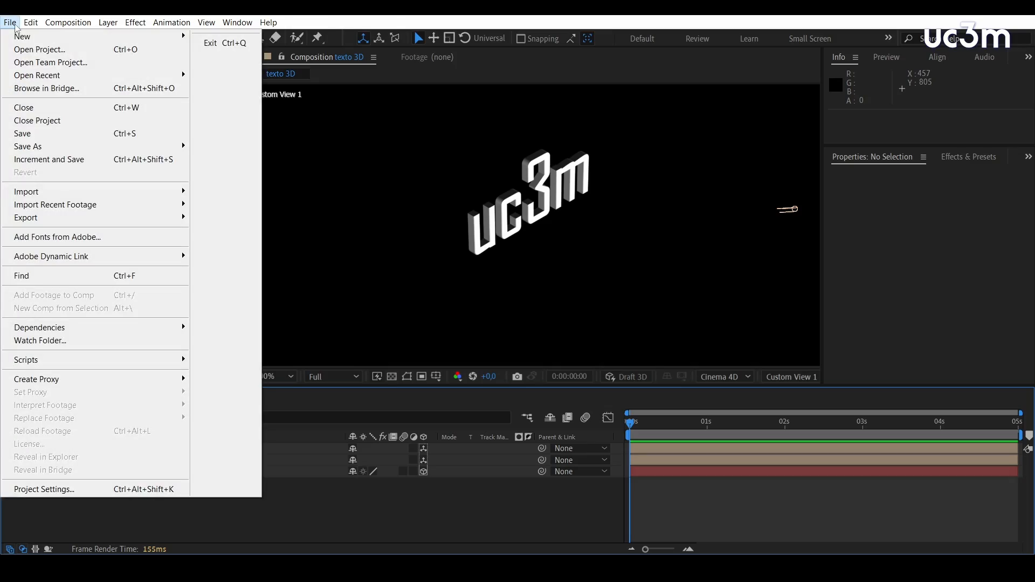
mouse_move(100, 196)
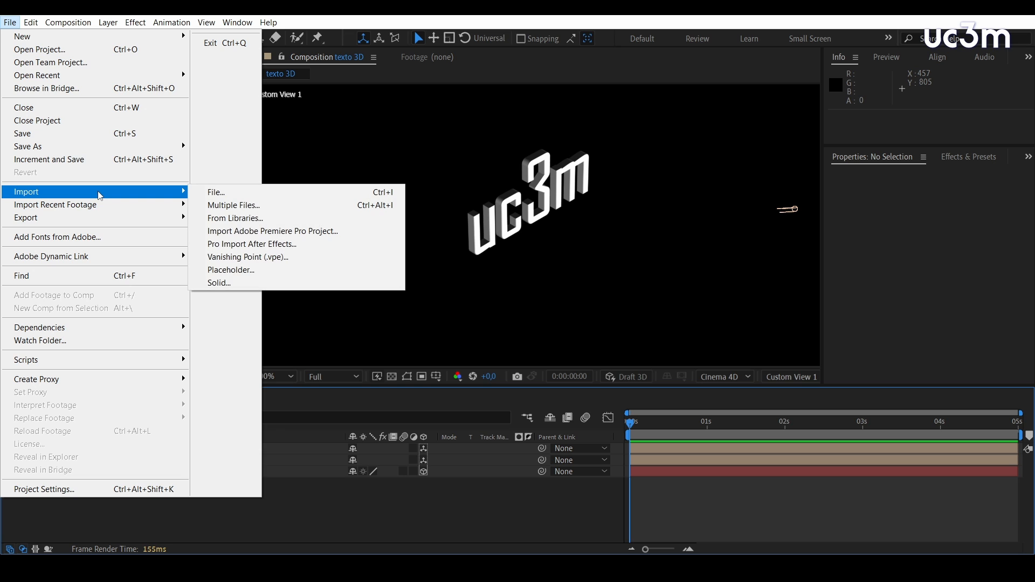
click(236, 196)
double_click(165, 151)
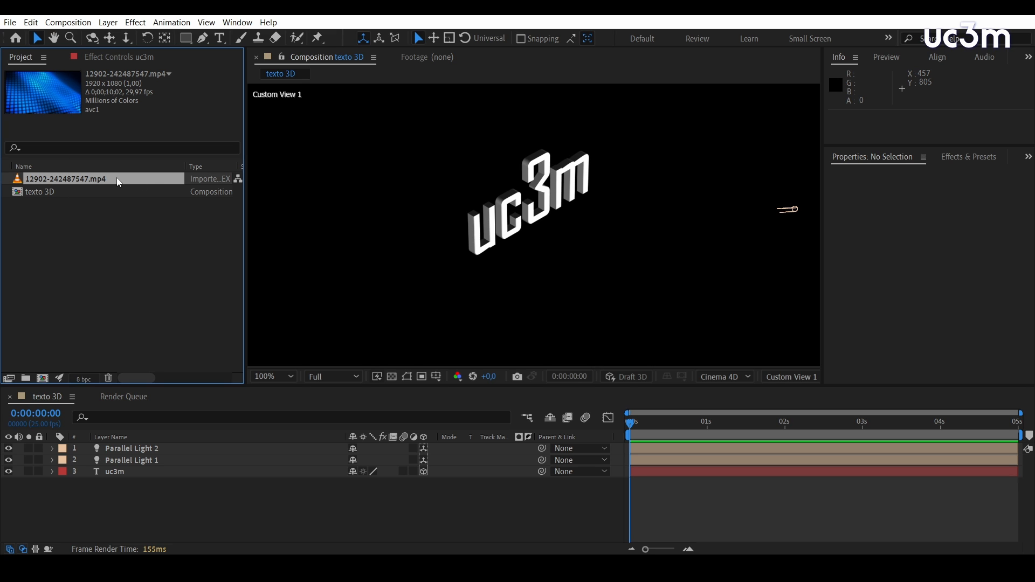
drag(118, 182, 176, 497)
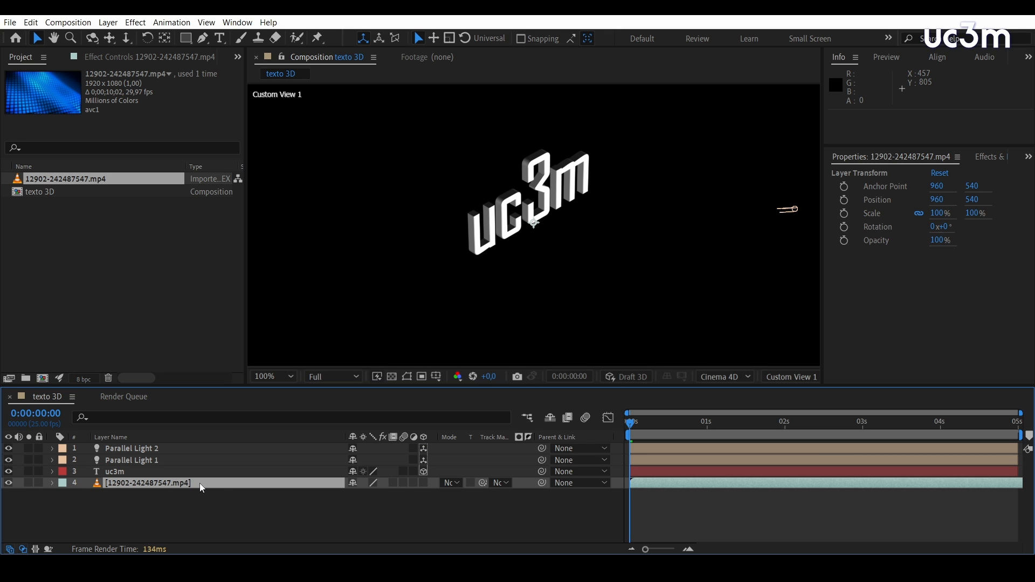
Step: Make the 12902-242487547.mp4 layer a 3D layer and turn it into an environment layer
click(423, 482)
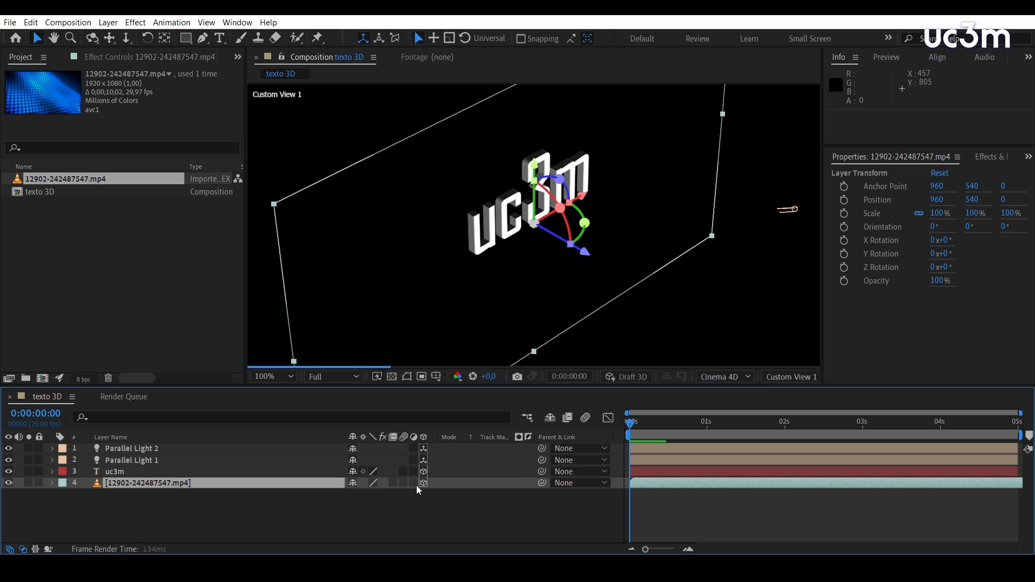
right_click(172, 483)
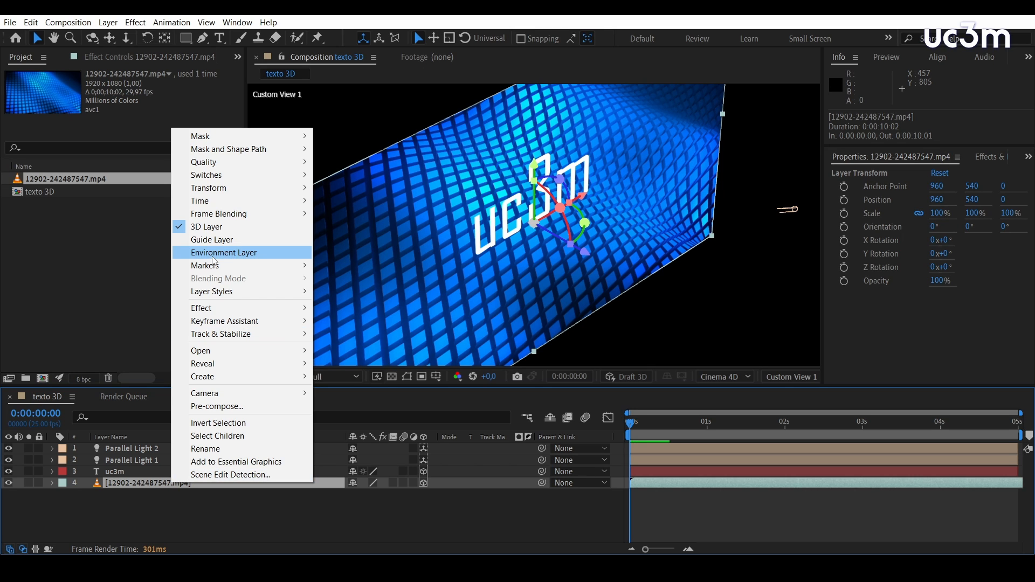
click(214, 253)
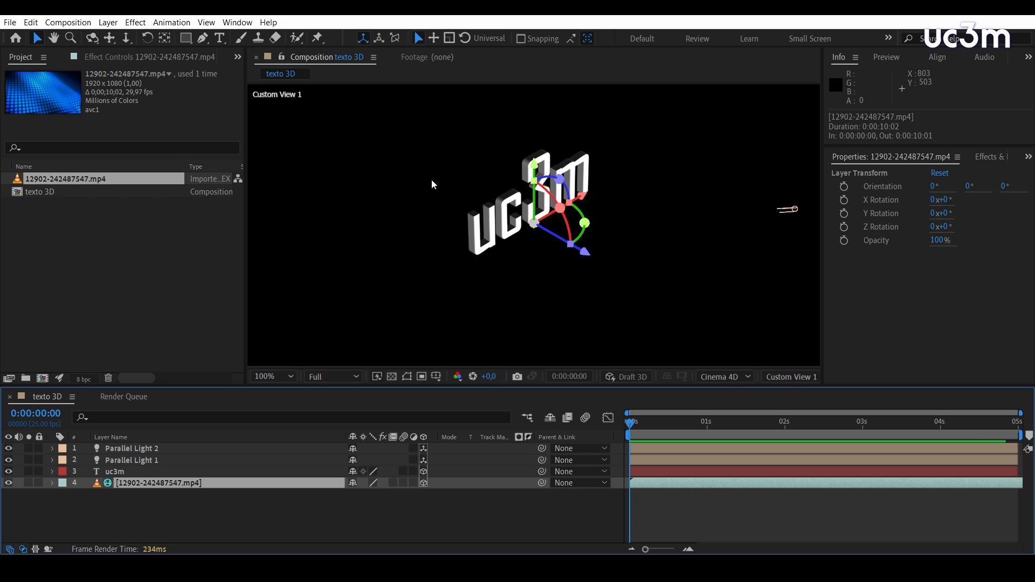
Step: Set the uc3m text layer's Reflection Intensity to 65% in its material options
click(53, 470)
scroll(128, 441, down, 1)
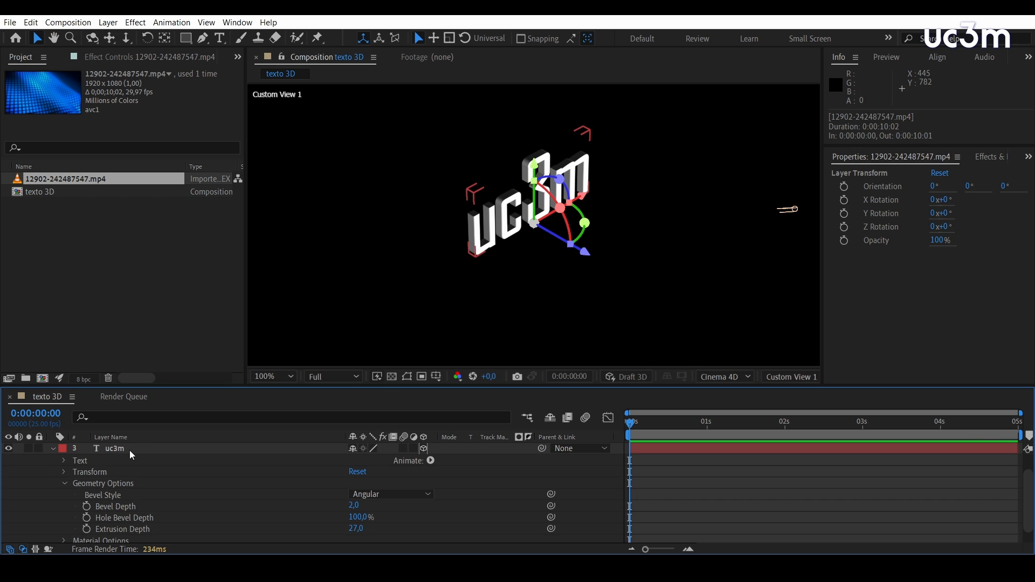
click(129, 450)
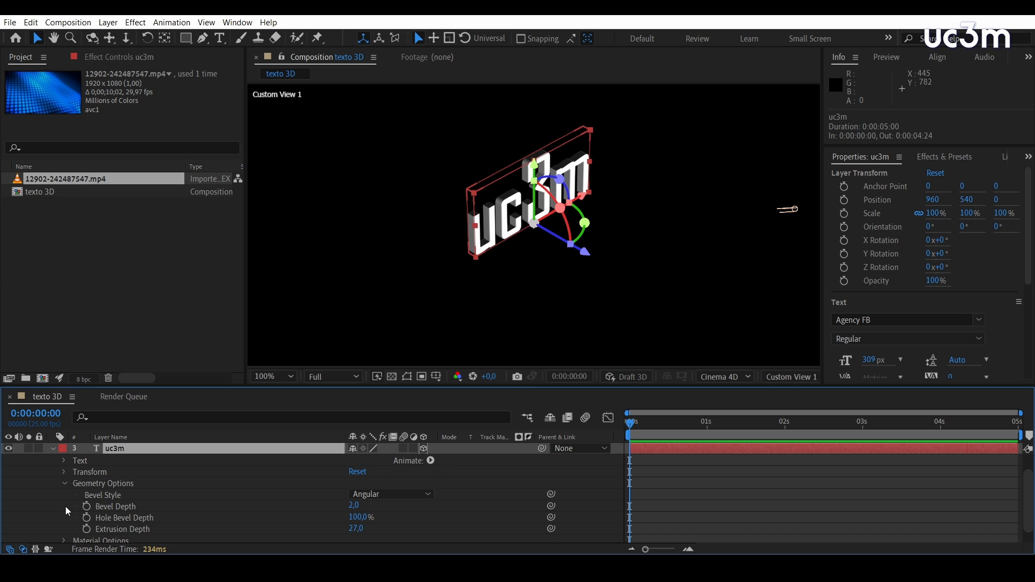
scroll(65, 506, up, 2)
scroll(66, 506, down, 3)
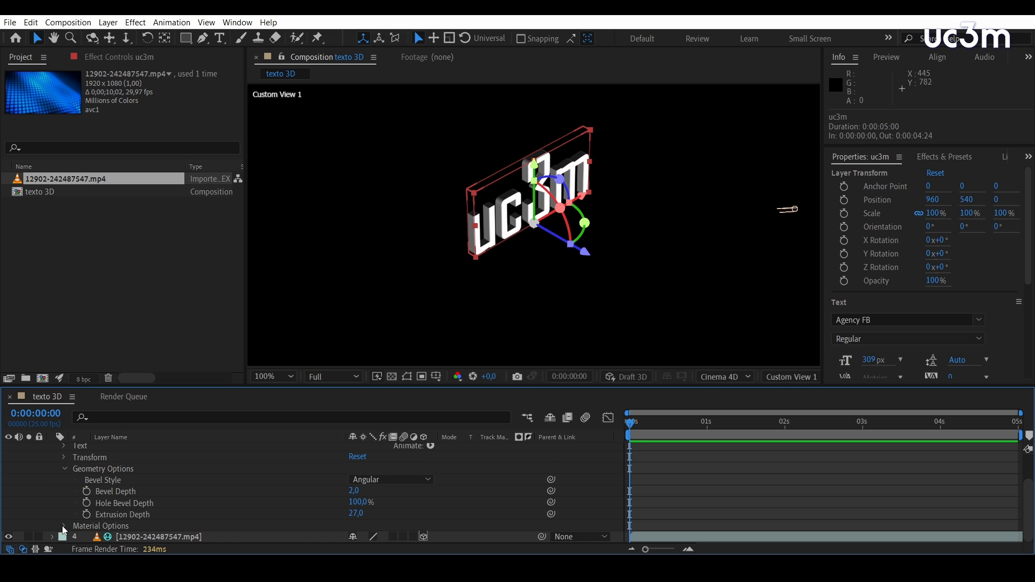
click(64, 526)
scroll(118, 513, down, 2)
scroll(185, 523, up, 2)
scroll(185, 524, down, 1)
scroll(186, 526, down, 1)
scroll(175, 513, up, 1)
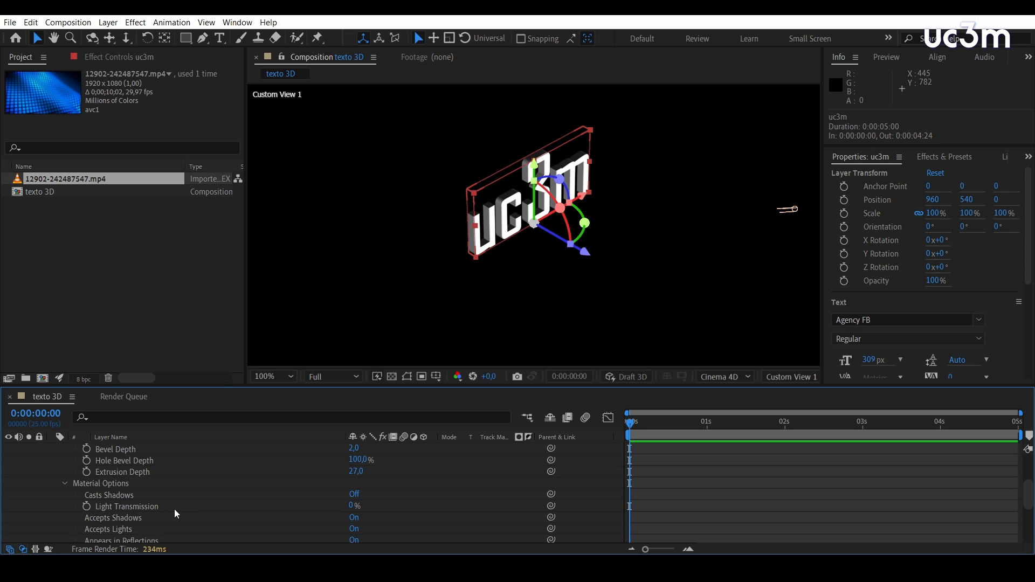
scroll(173, 506, up, 3)
scroll(174, 507, down, 3)
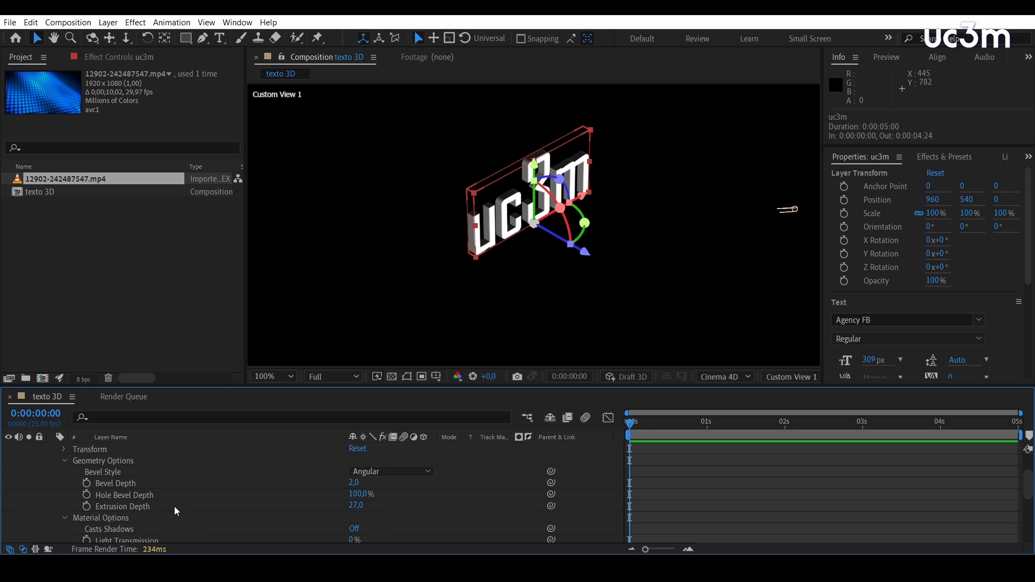
scroll(174, 506, down, 3)
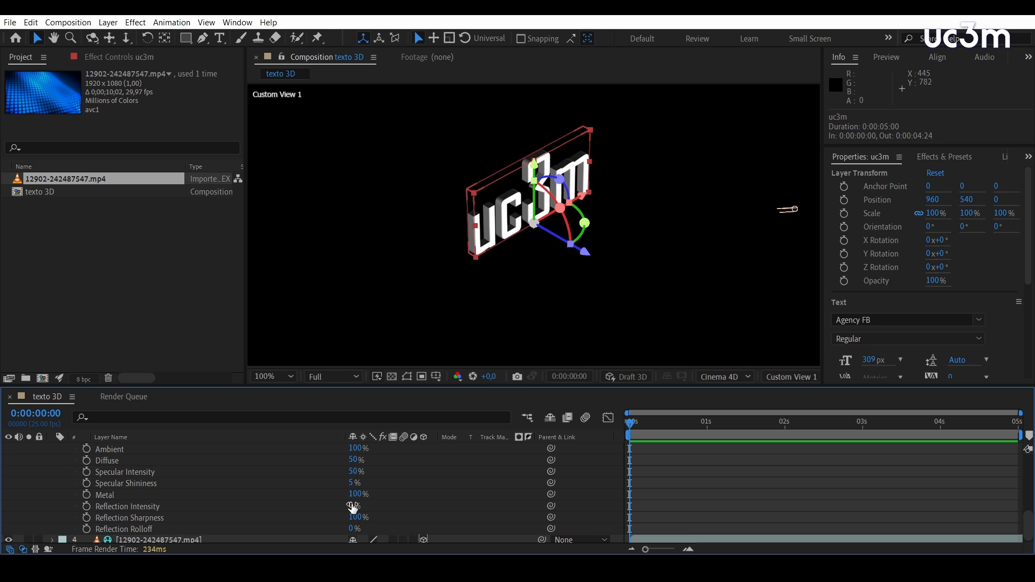
drag(353, 507, 392, 500)
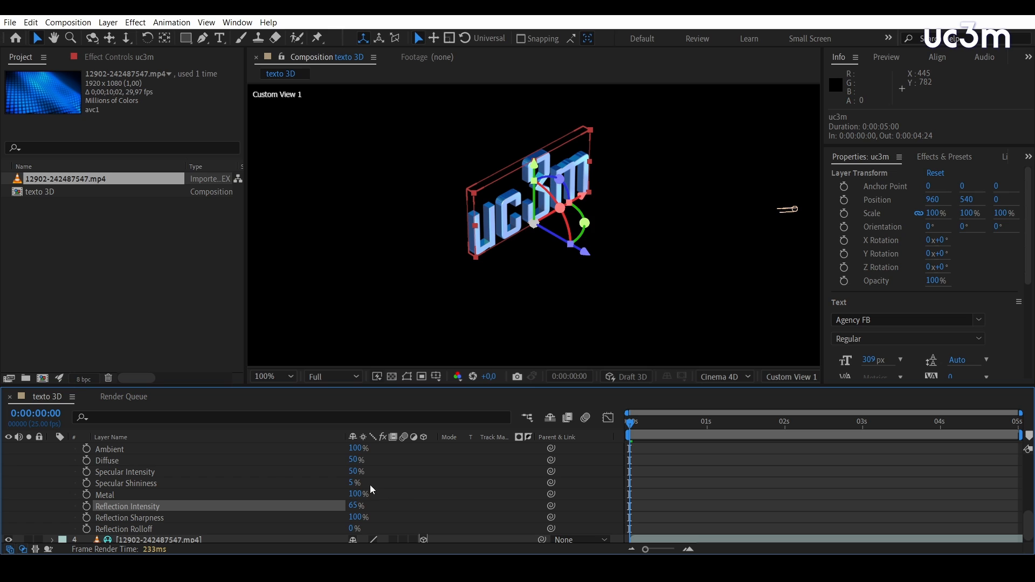
Step: Set the uc3m text's Specular Shininess to 41%, keeping Specular Intensity at 50%, and preview the animated reflections from the start
click(268, 472)
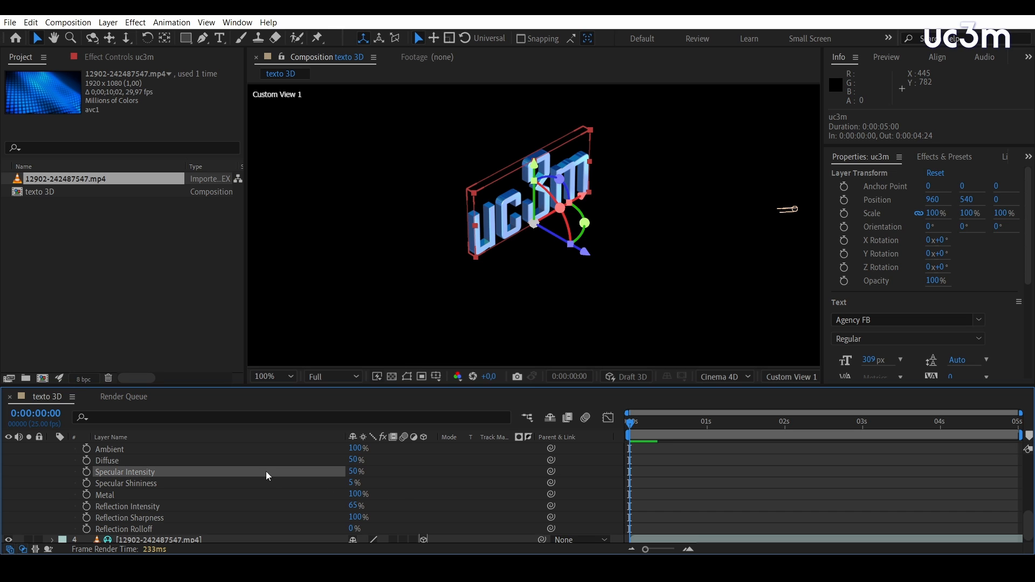
click(296, 484)
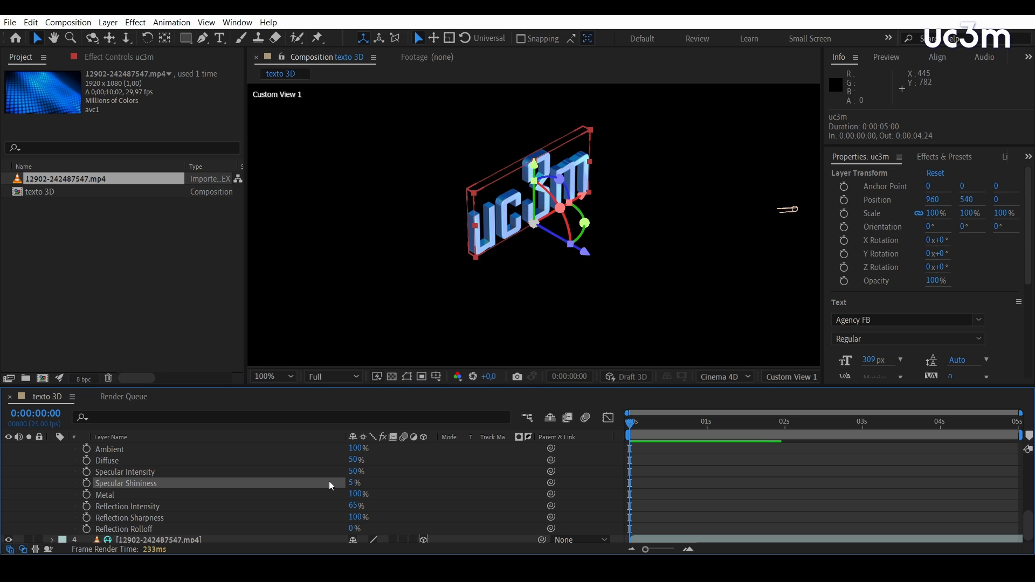
drag(351, 489, 370, 481)
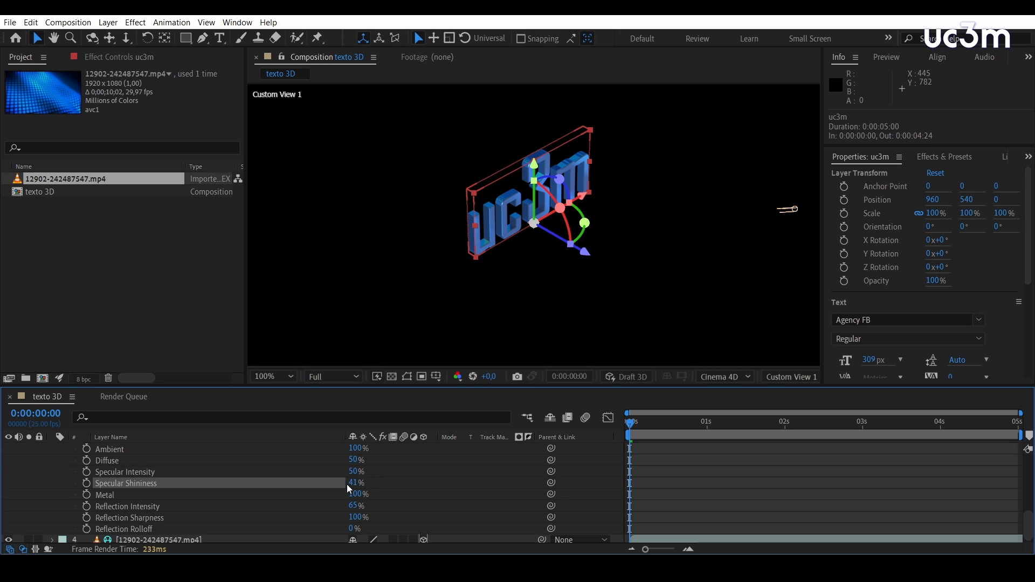
mouse_move(353, 471)
mouse_down()
mouse_move(326, 473)
mouse_move(358, 473)
mouse_up()
click(392, 472)
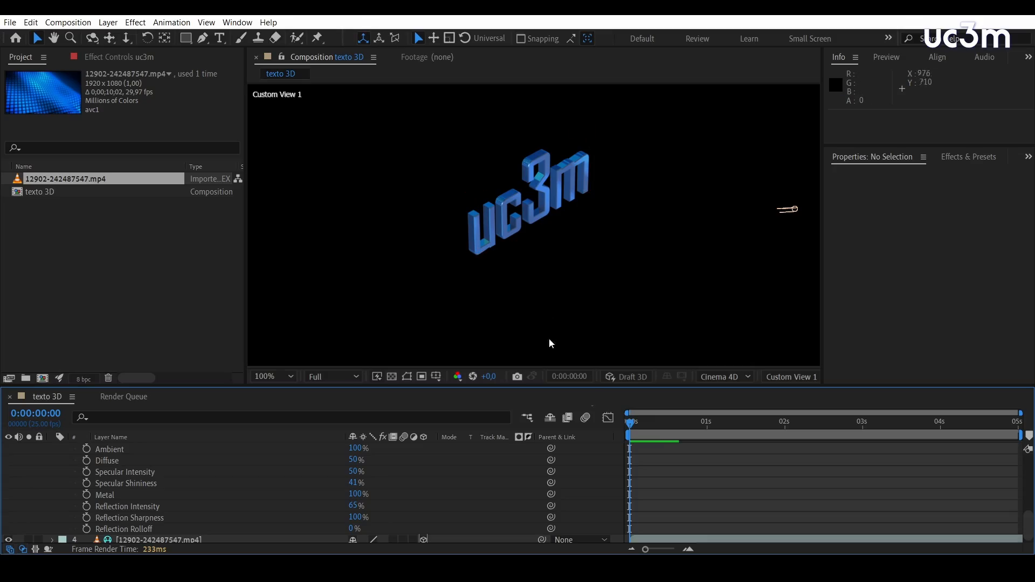
key(space)
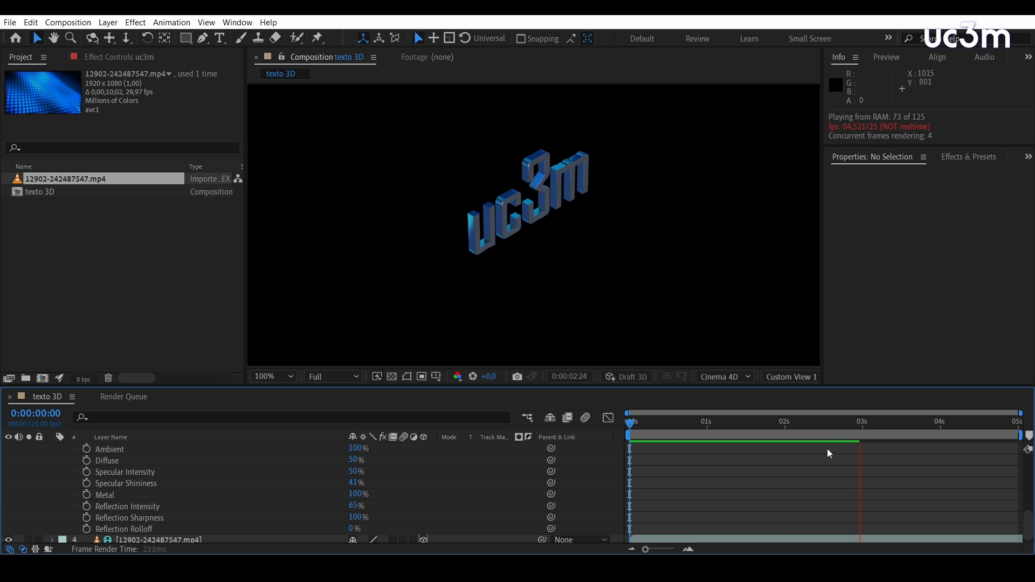
drag(839, 424, 623, 422)
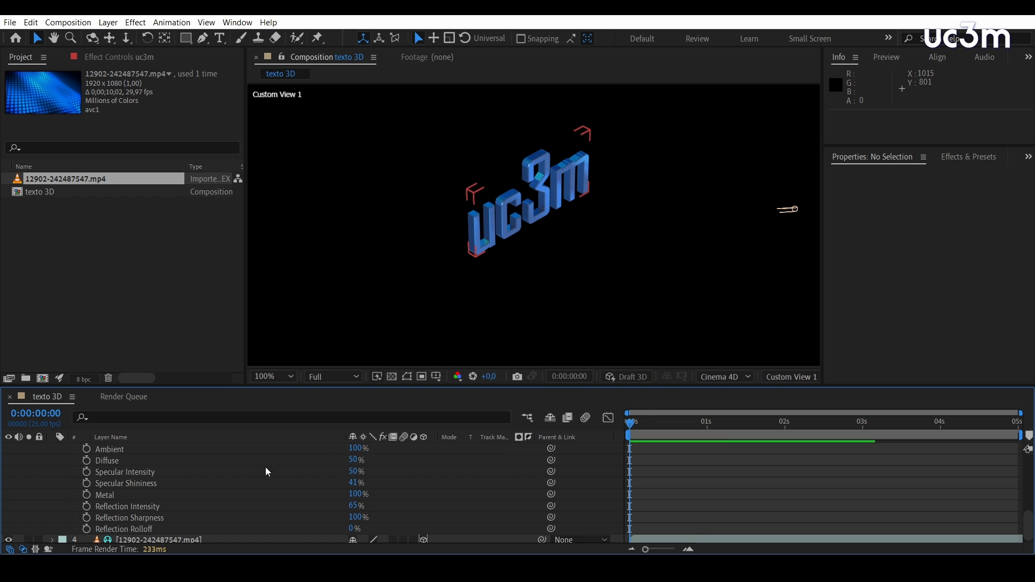
Step: Add an adjustment layer above the lights and apply the Stylize Glow effect to it
scroll(256, 470, up, 8)
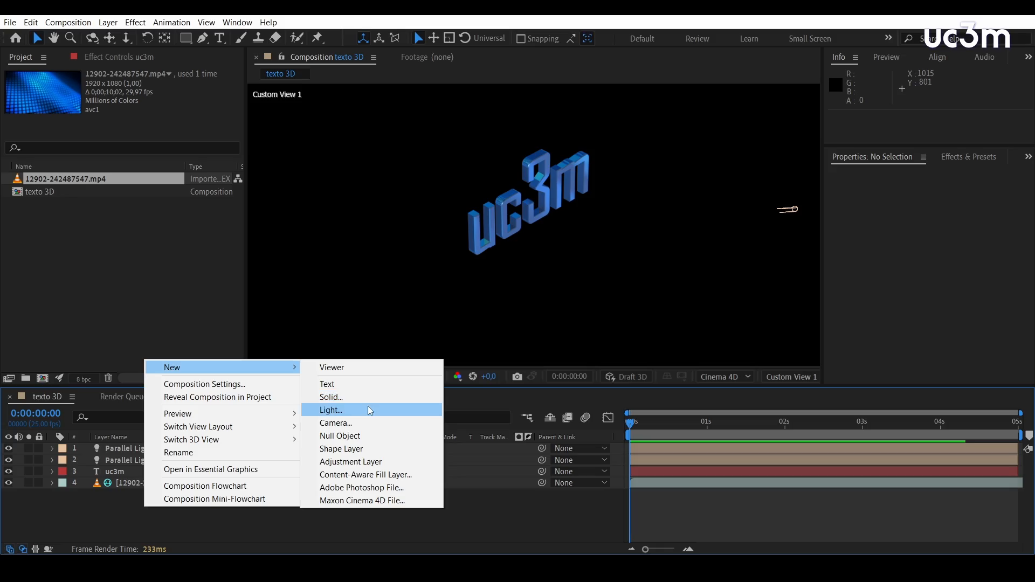
click(390, 460)
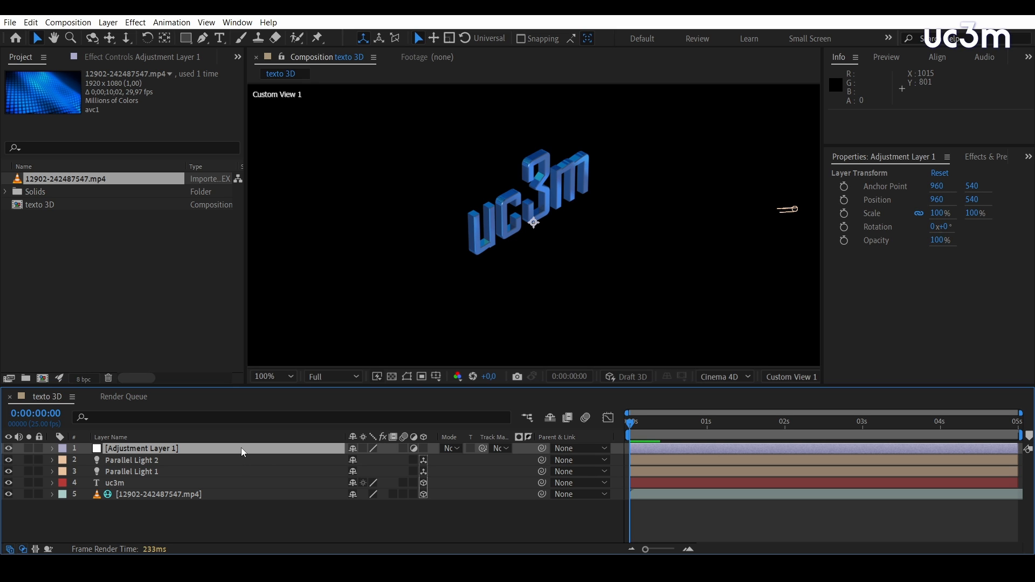
click(986, 157)
click(916, 173)
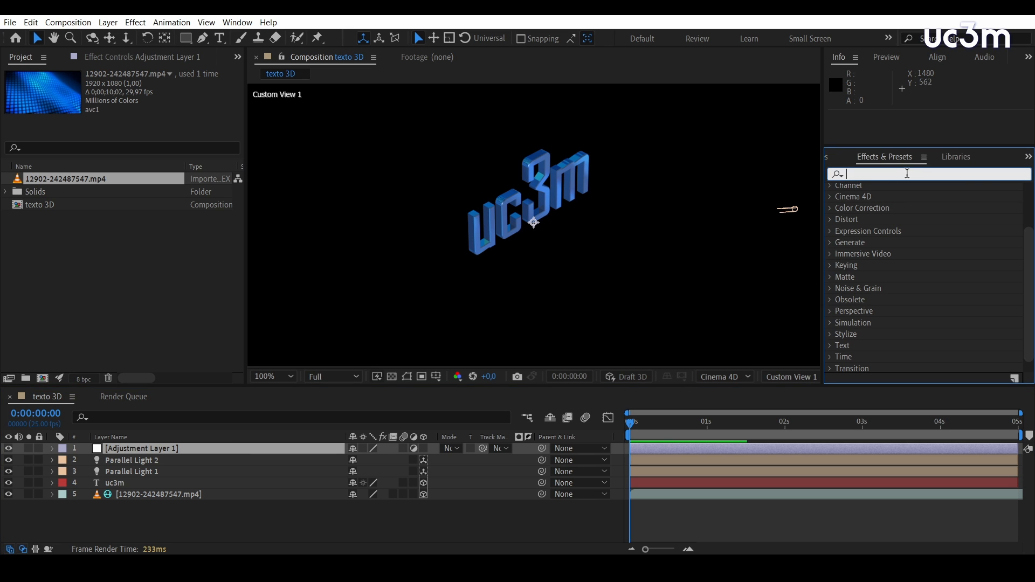
text(glow)
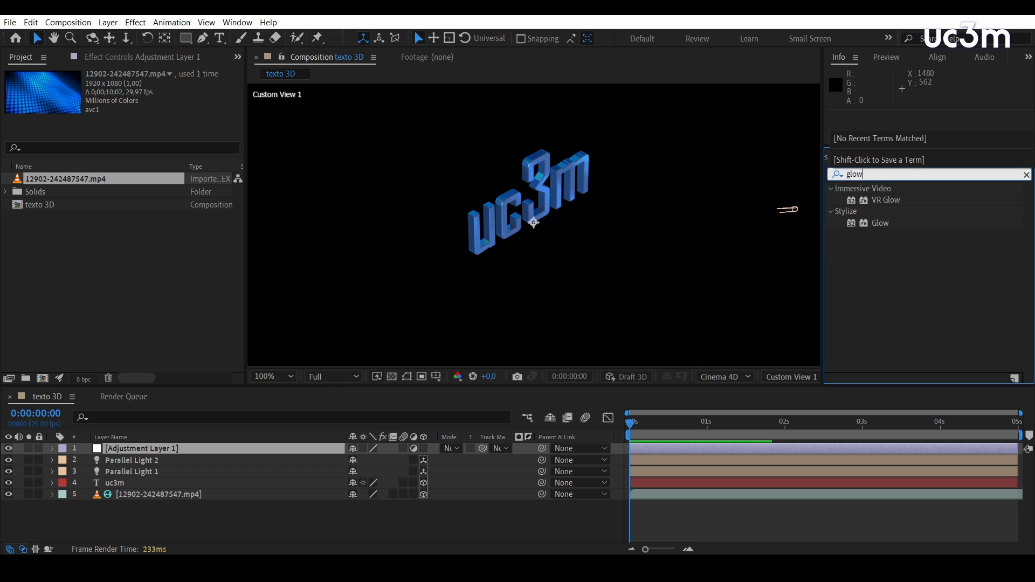
click(897, 226)
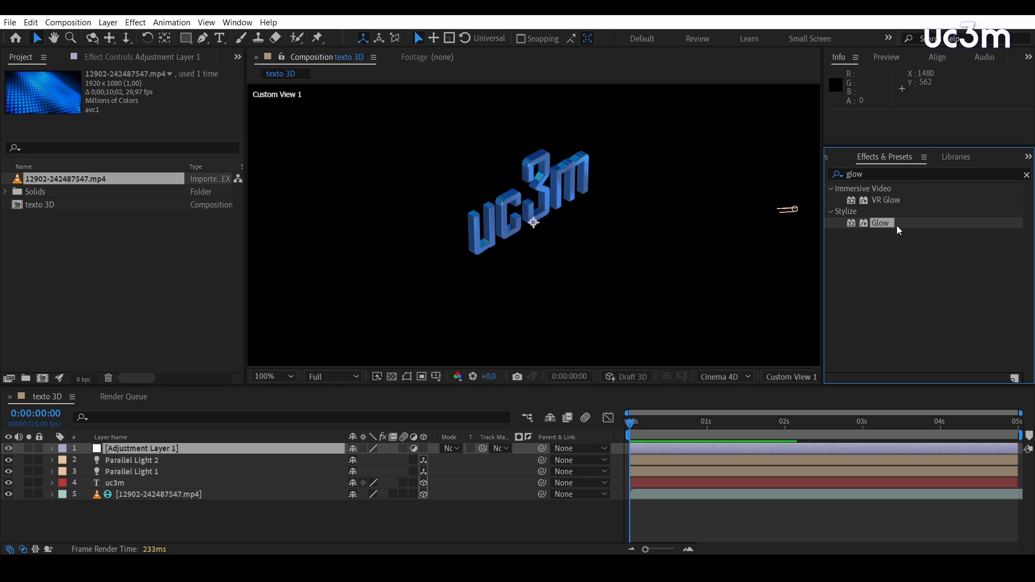
double_click(880, 223)
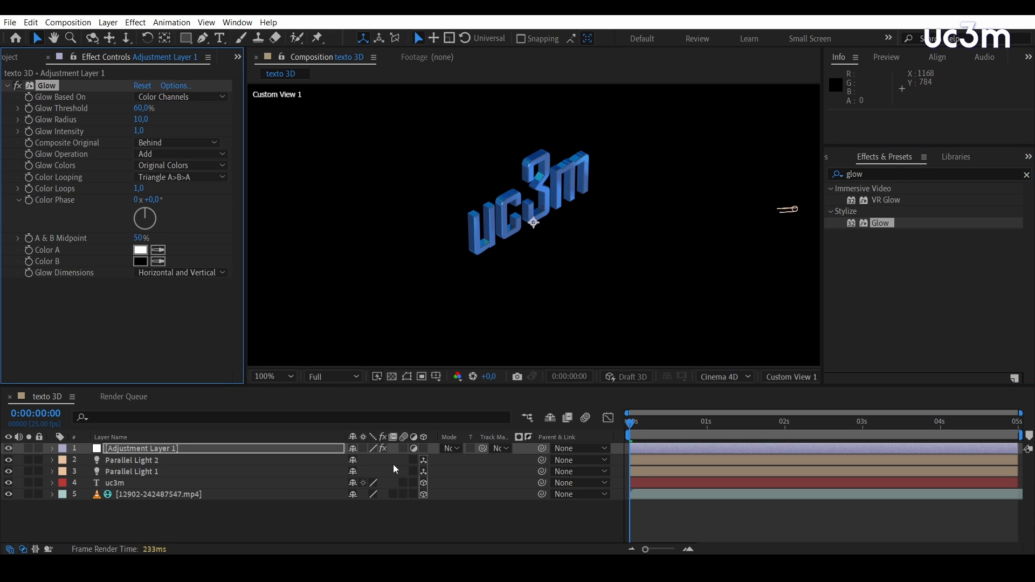
Step: Make the adjustment layer 3D and set its Glow Radius to 86 and Glow Intensity to 1.6
click(423, 448)
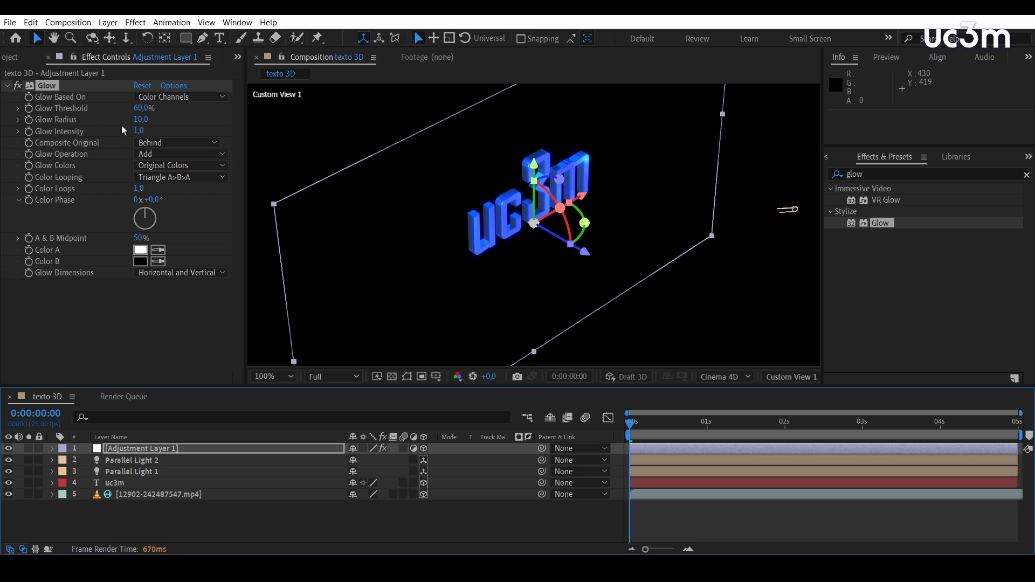
drag(141, 119, 180, 131)
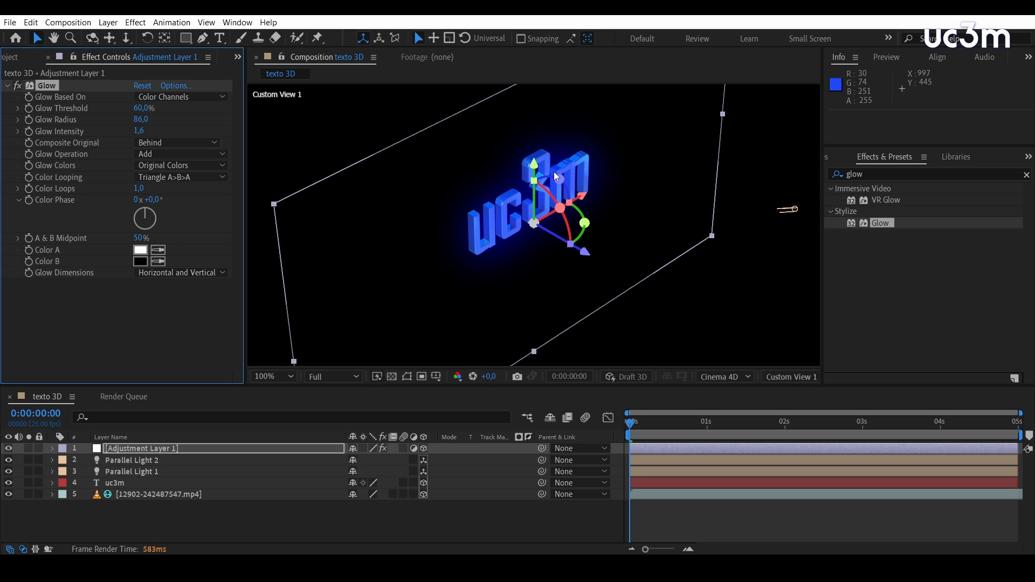
click(668, 425)
Step: Switch to the Active Camera view and pan the default camera to about 977, 446.8, -2666.7 to centre the text vertically
click(789, 378)
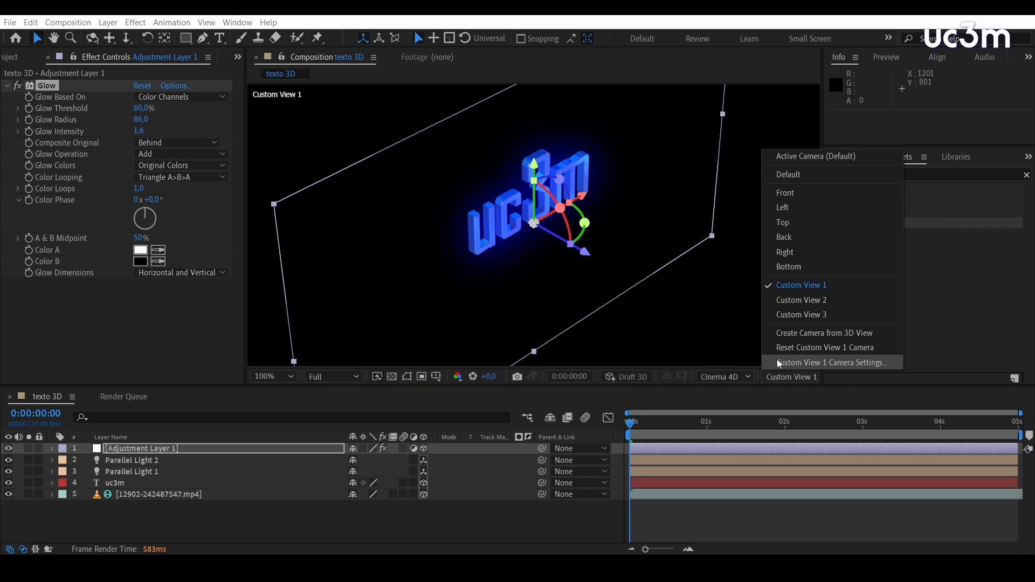
click(801, 156)
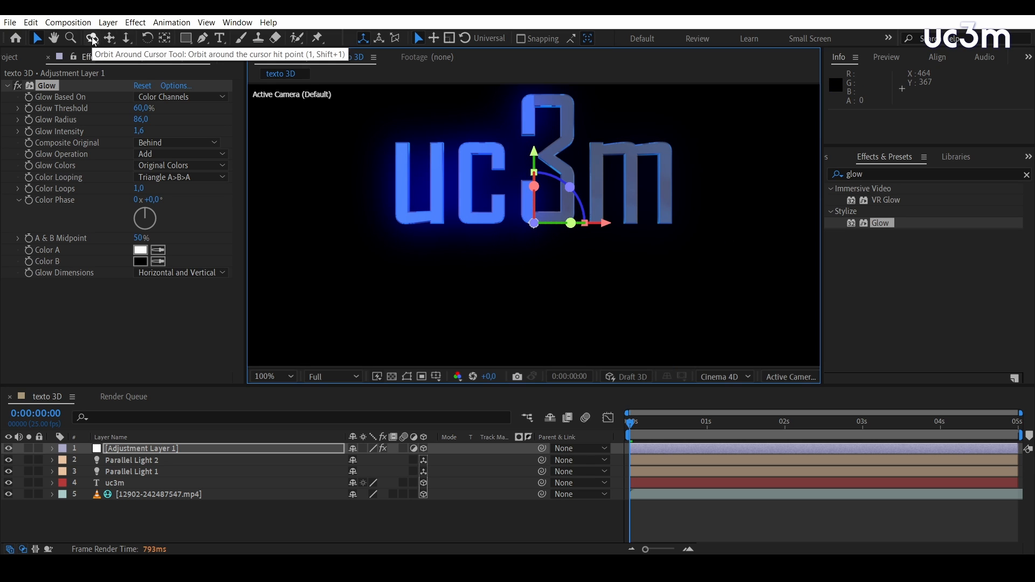
click(108, 39)
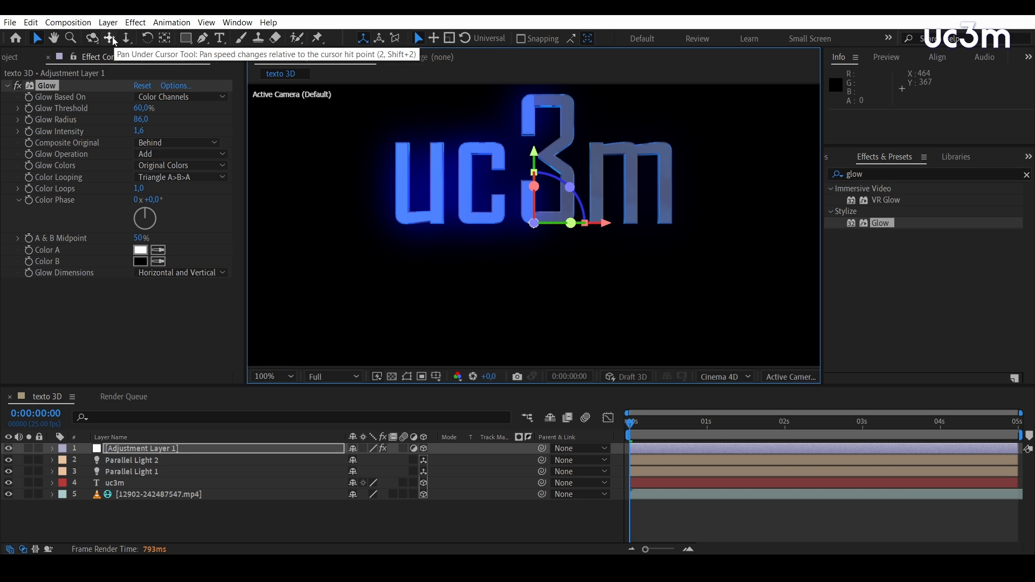
drag(633, 172, 607, 222)
drag(613, 229, 607, 232)
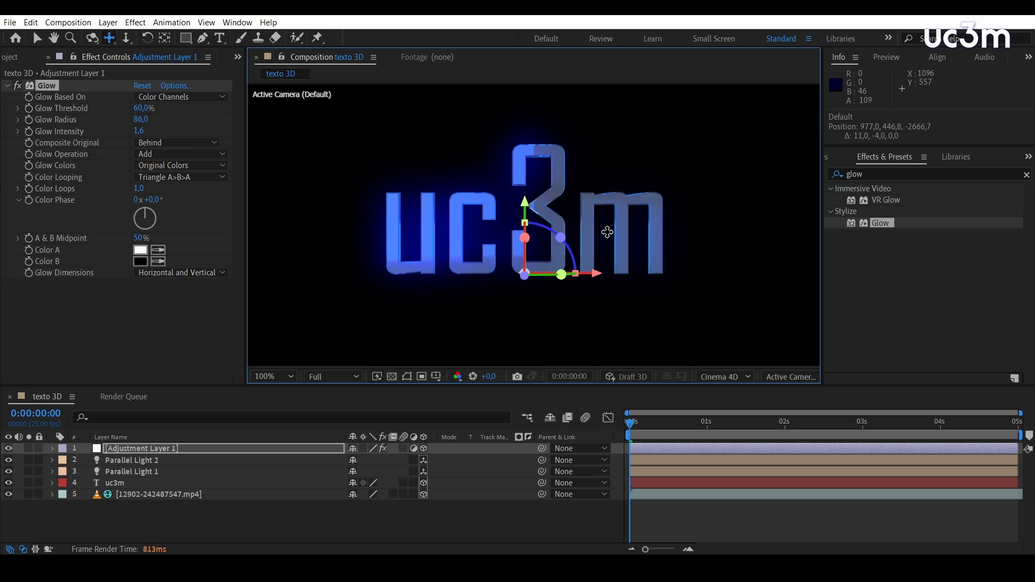
Step: Return to Custom View 1 and select the uc3m text layer
click(791, 375)
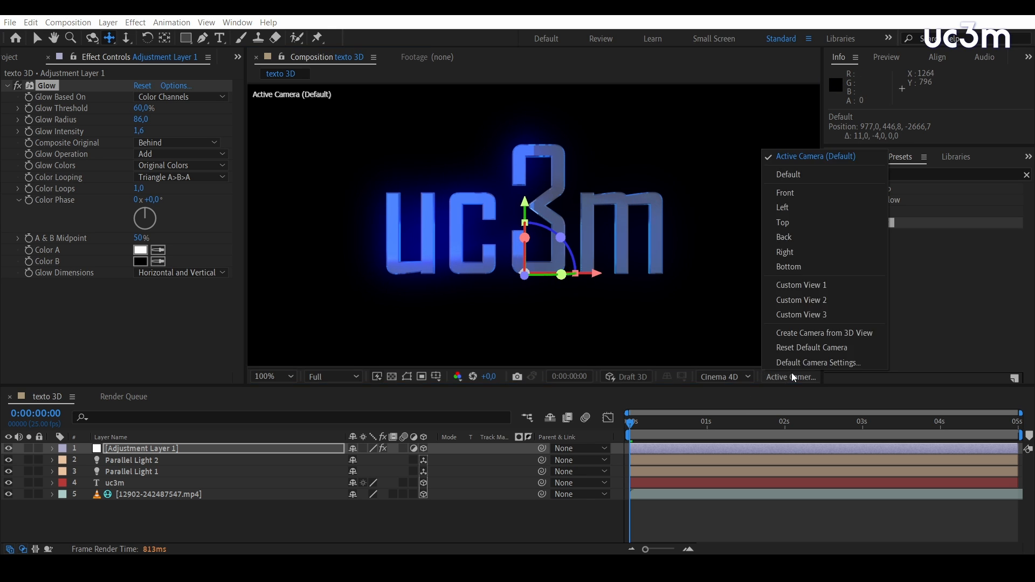
click(797, 283)
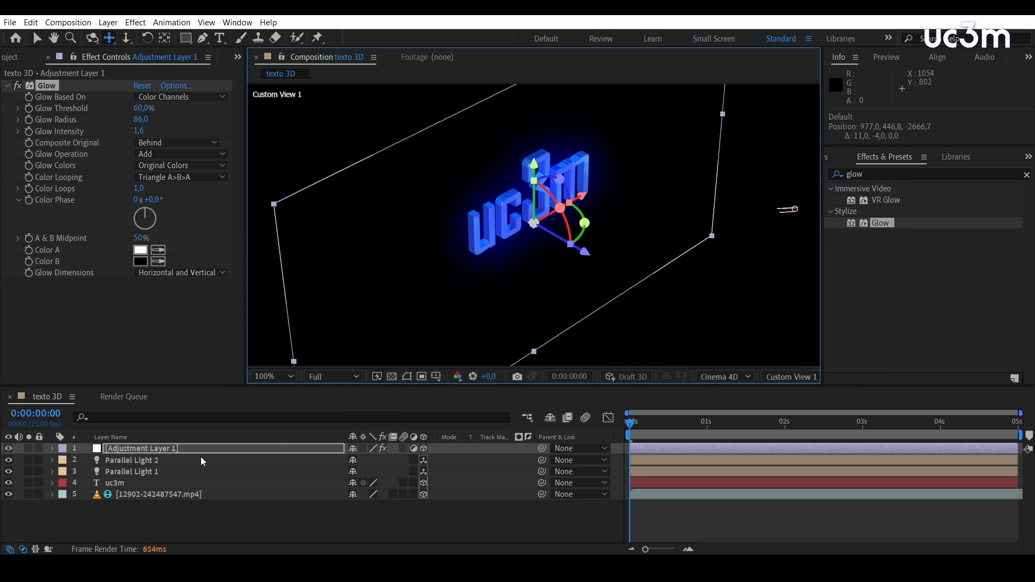
click(163, 483)
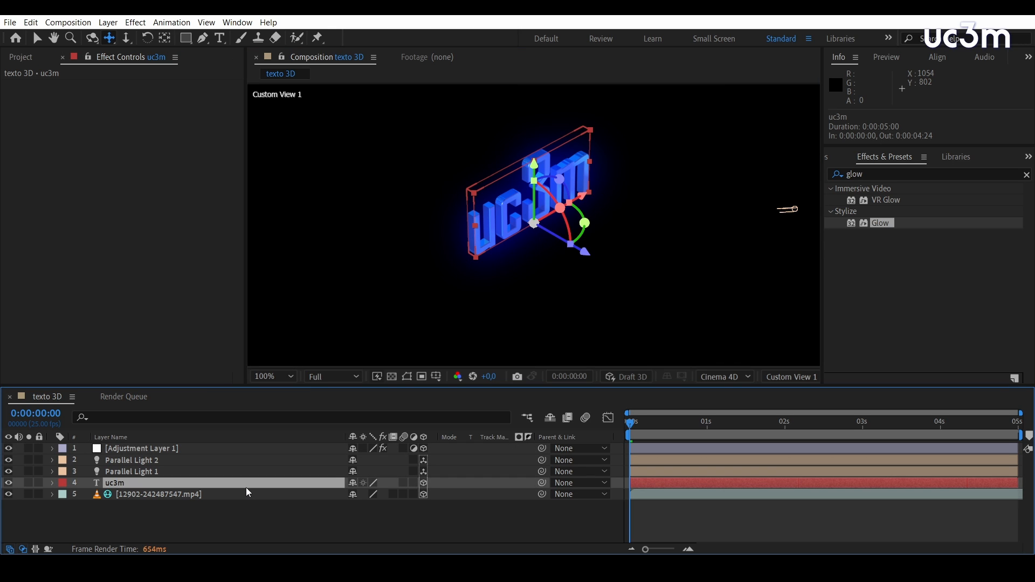
Step: Search the effects and presets for 3d and apply the Entrada en giro por carácter 3D text preset to the uc3m layer
click(978, 174)
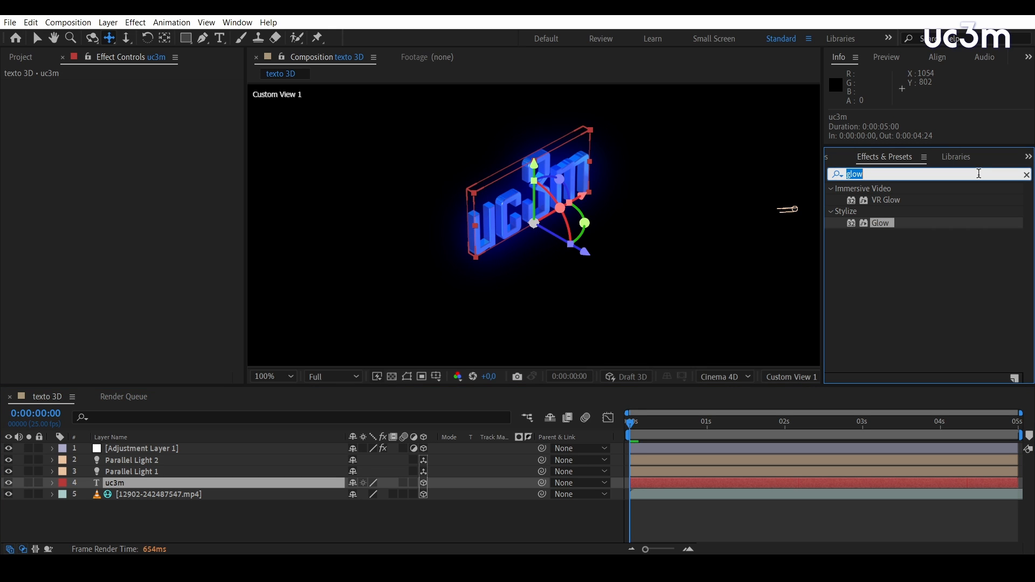
text(3d)
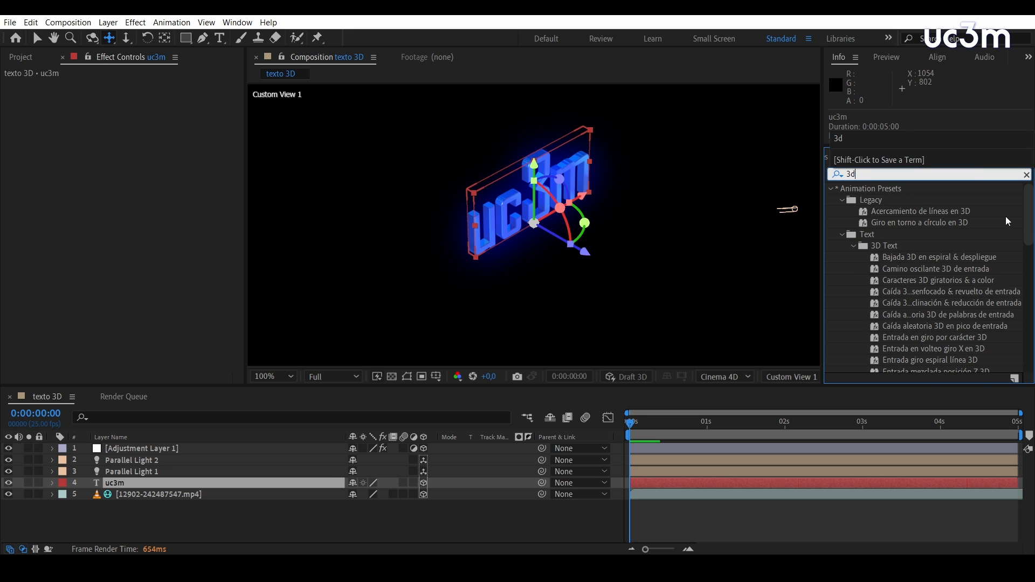
drag(1029, 227, 1014, 244)
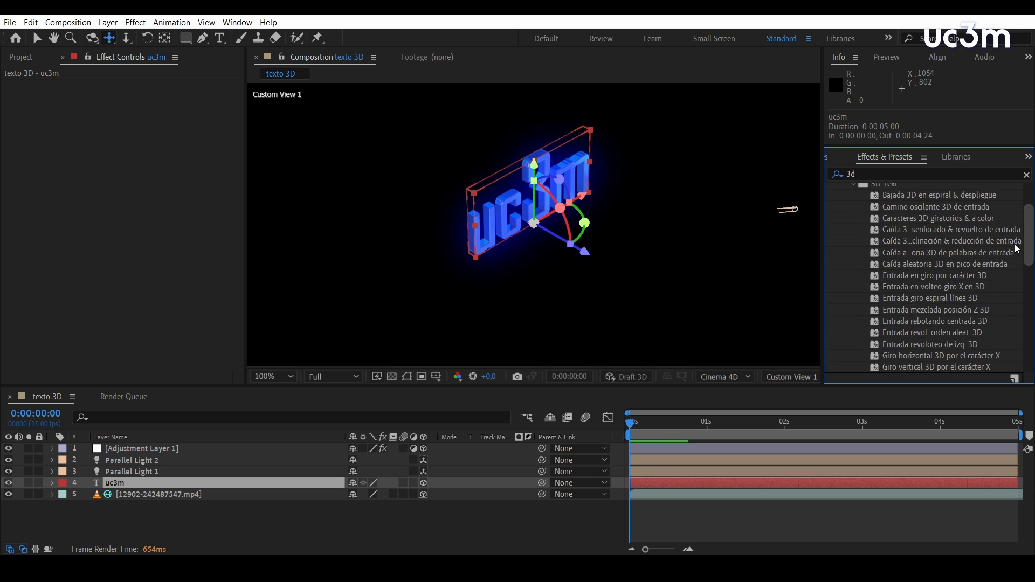
click(930, 276)
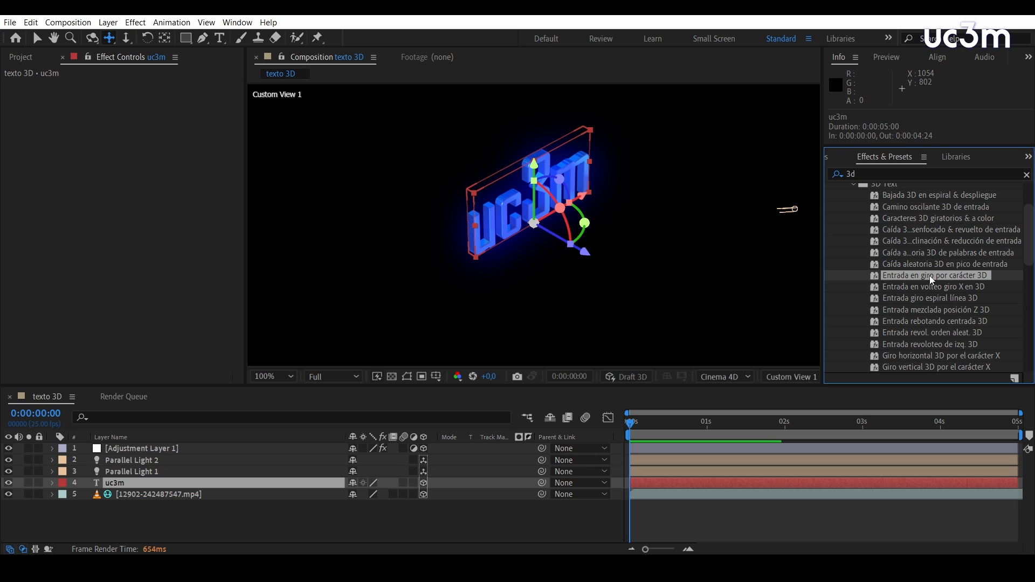
double_click(929, 276)
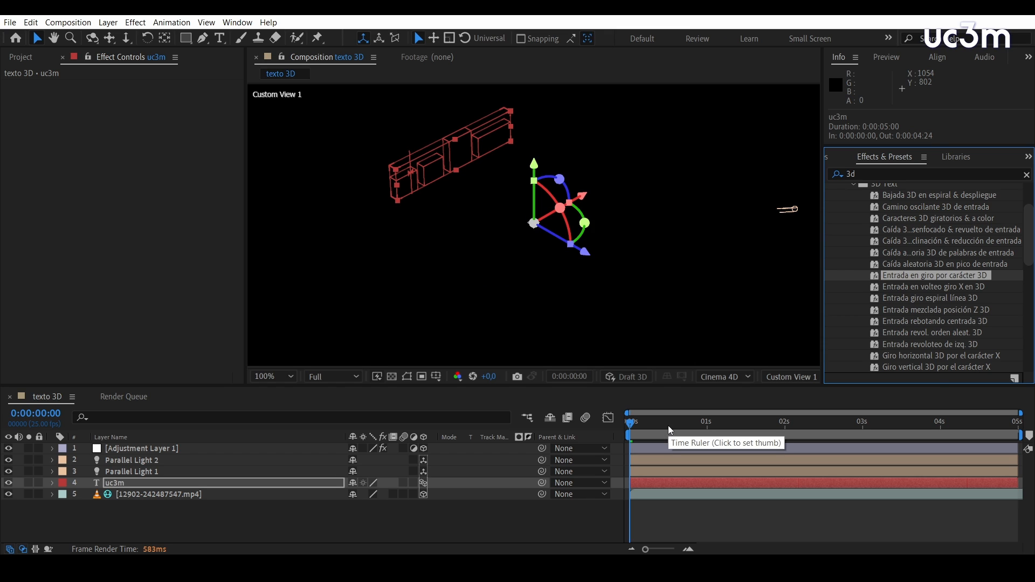
Step: Preview the uc3m character entrance animation from the start of the composition
key(space)
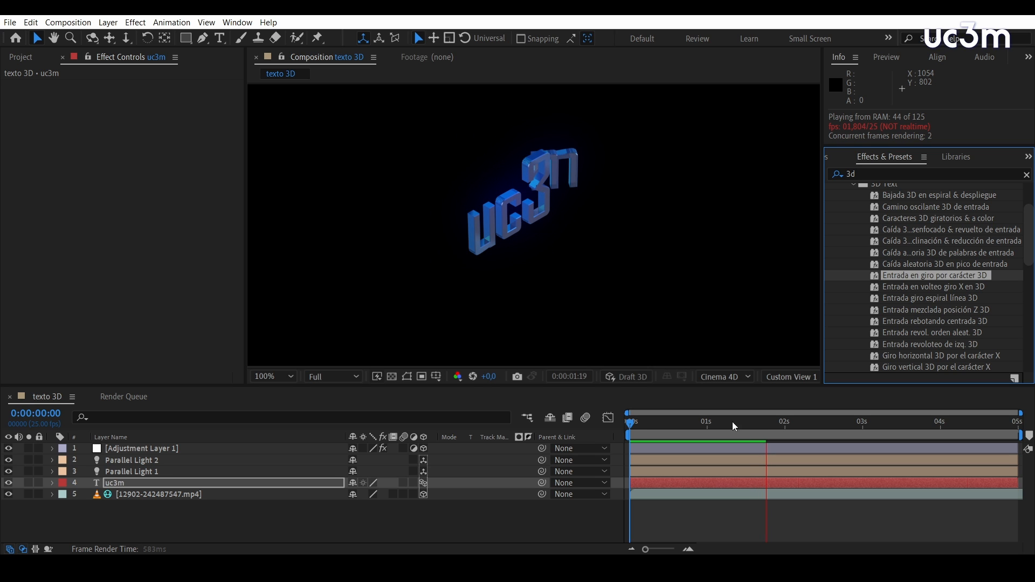
click(761, 431)
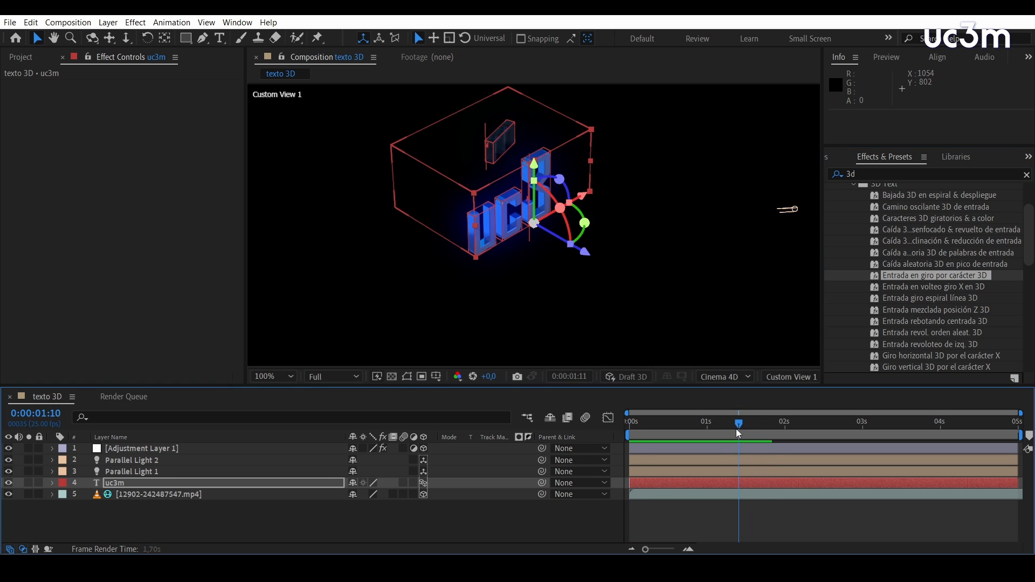
key(space)
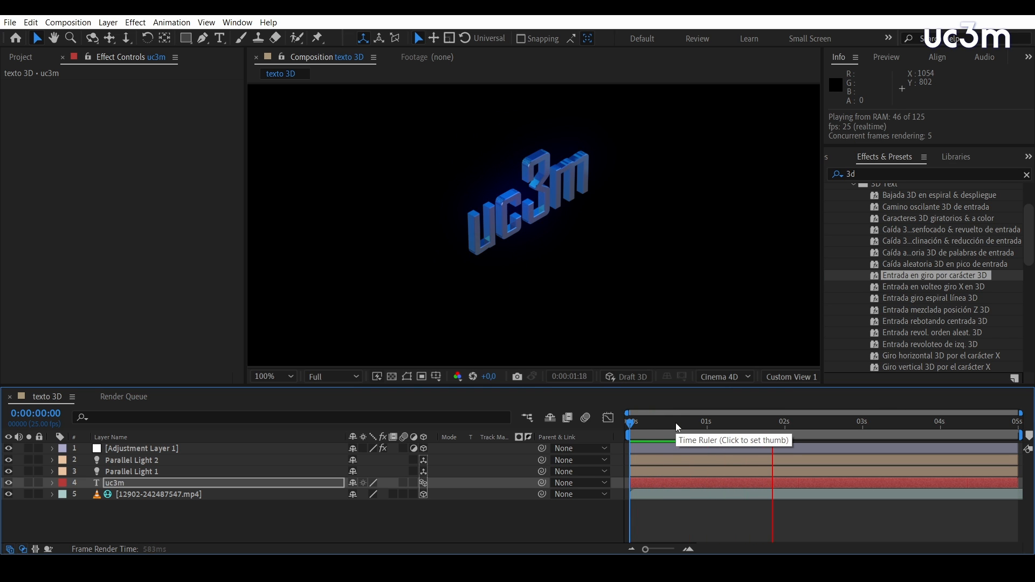
key(space)
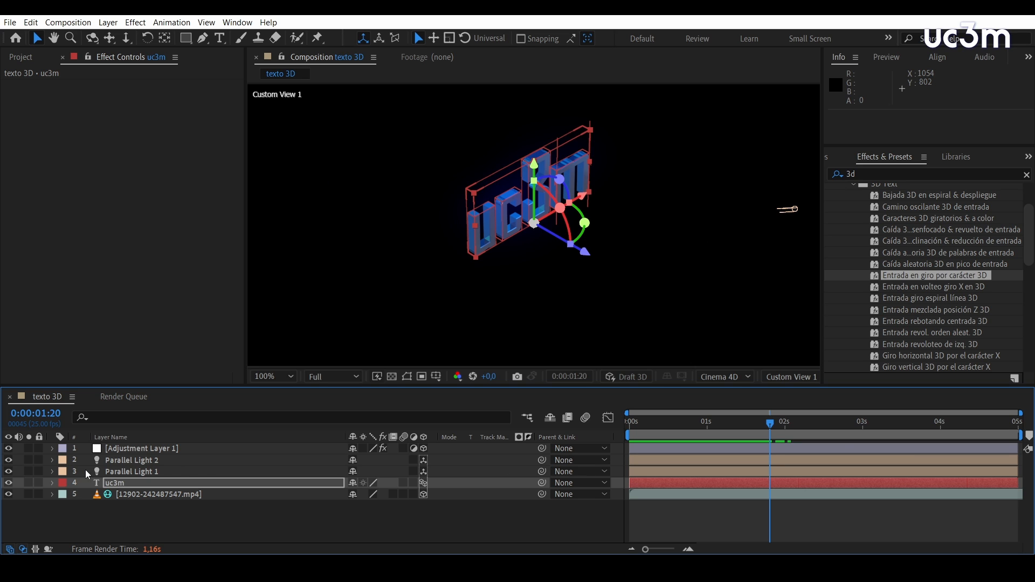
Step: Expand the uc3m layer's Text properties down to Animator 1's Range Selector 1 to show its Offset keyframes
click(52, 482)
scroll(144, 506, up, 1)
scroll(150, 506, down, 2)
scroll(150, 506, up, 1)
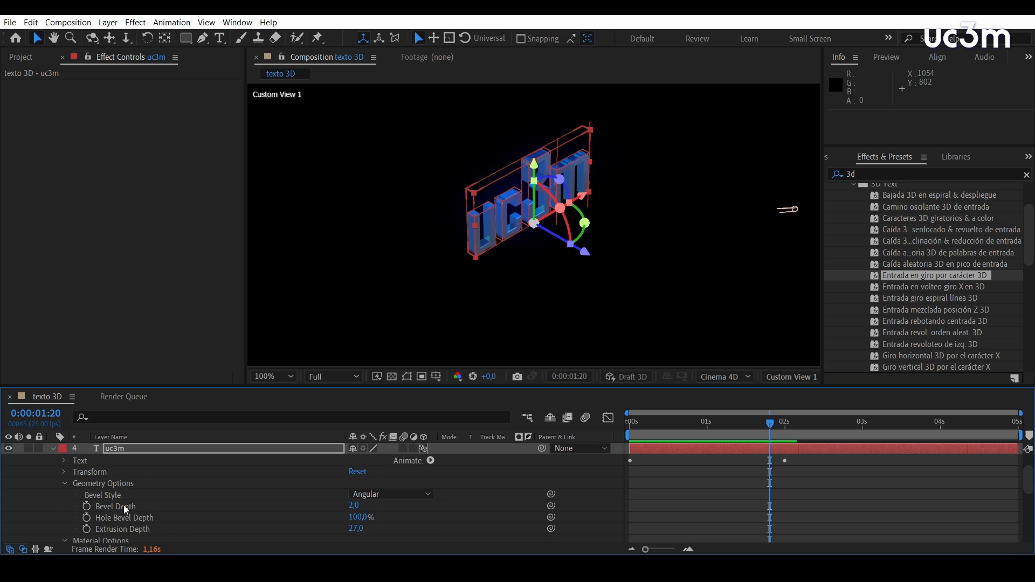
click(65, 461)
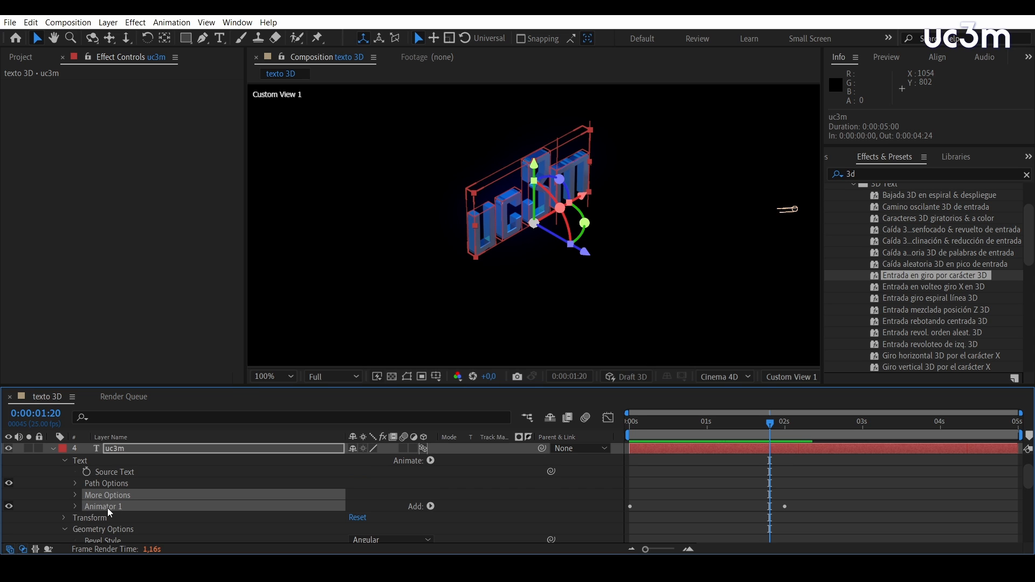
click(75, 507)
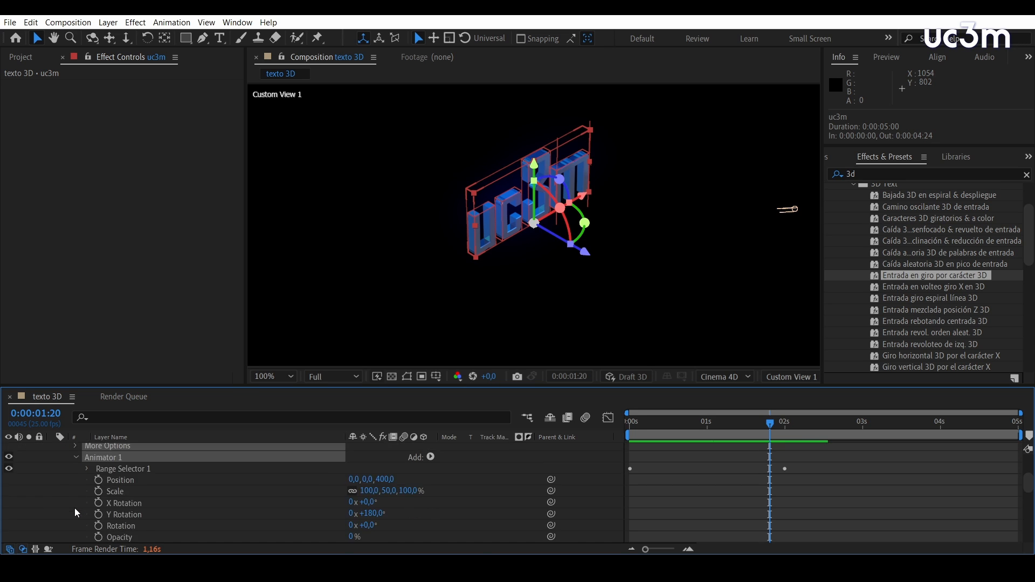
click(86, 468)
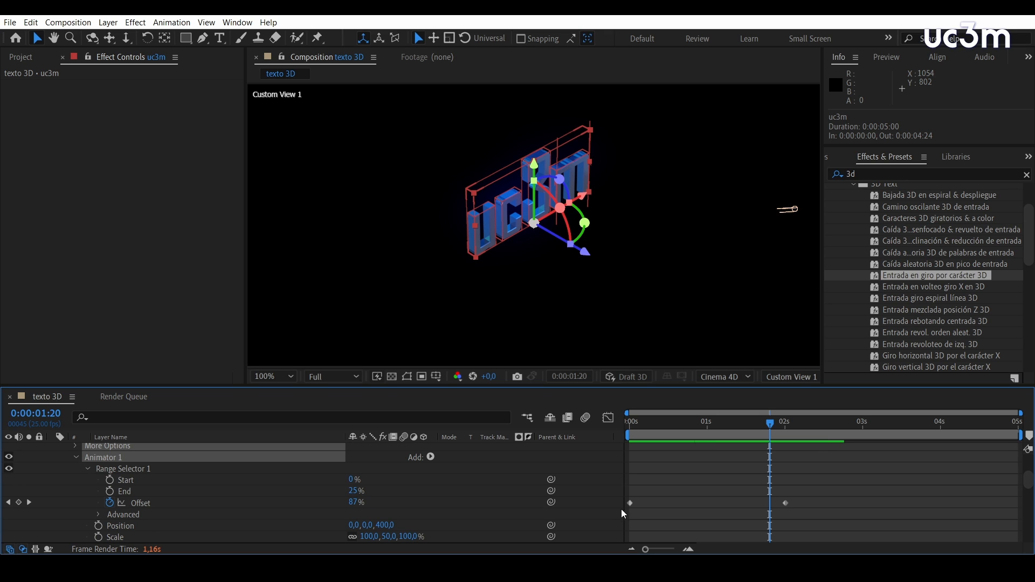
Step: Move the last Offset keyframe of Range Selector 1 near the end of the composition, at 0:00:04:23
drag(680, 427, 630, 445)
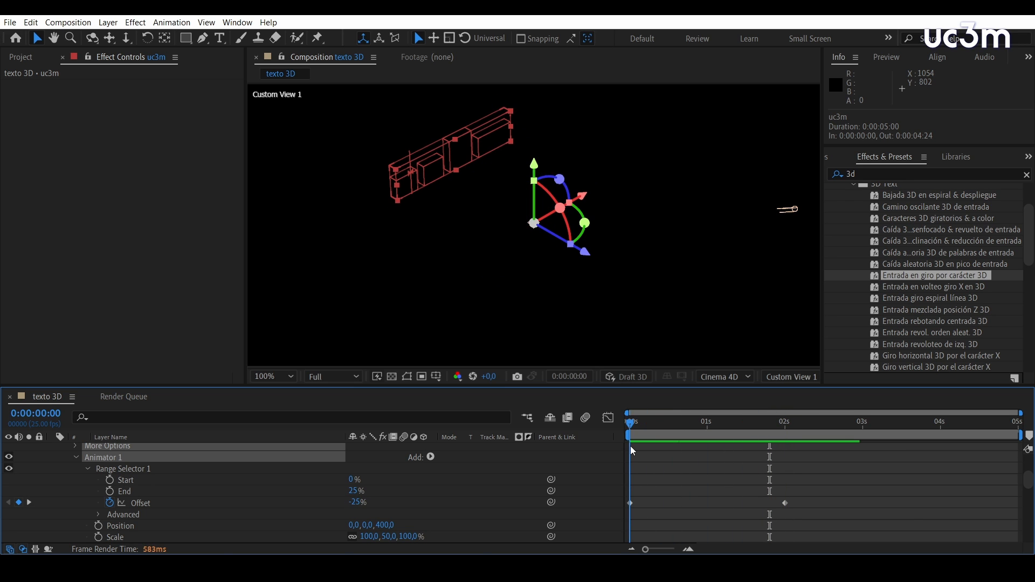
click(785, 503)
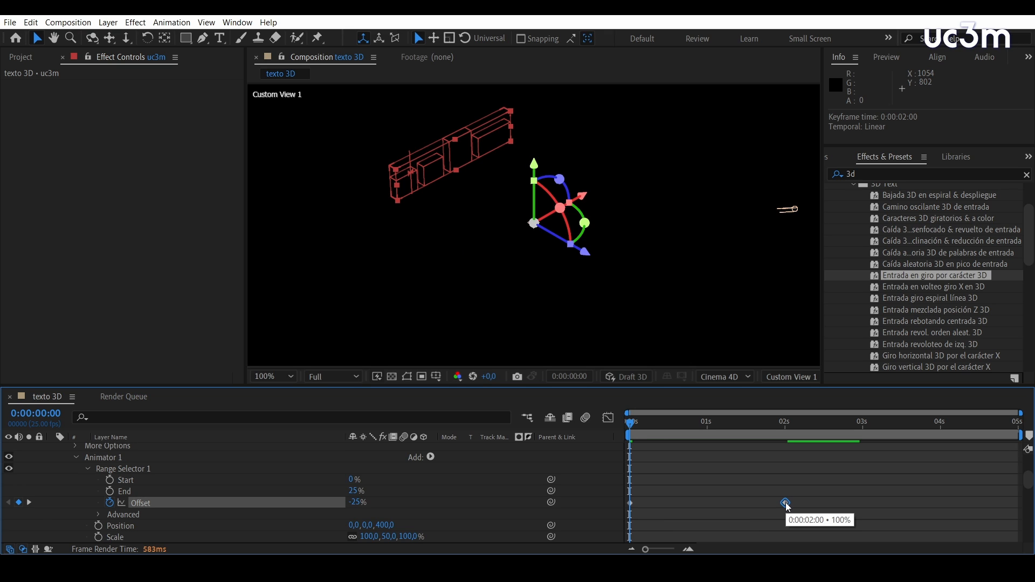
drag(787, 507, 1016, 506)
Step: Apply Easy Ease to the first and last Offset keyframes of Range Selector 1
click(631, 503)
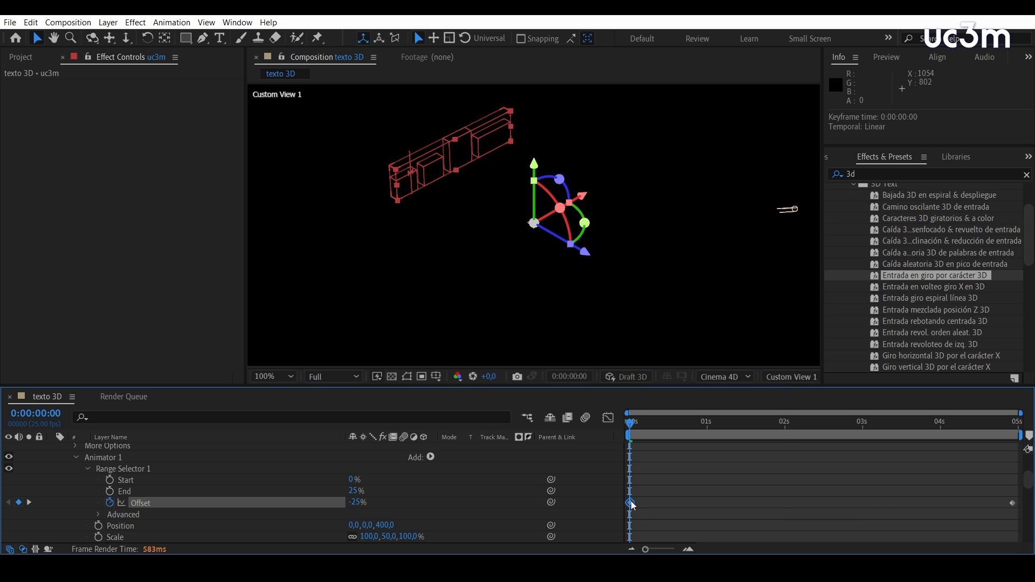
right_click(631, 504)
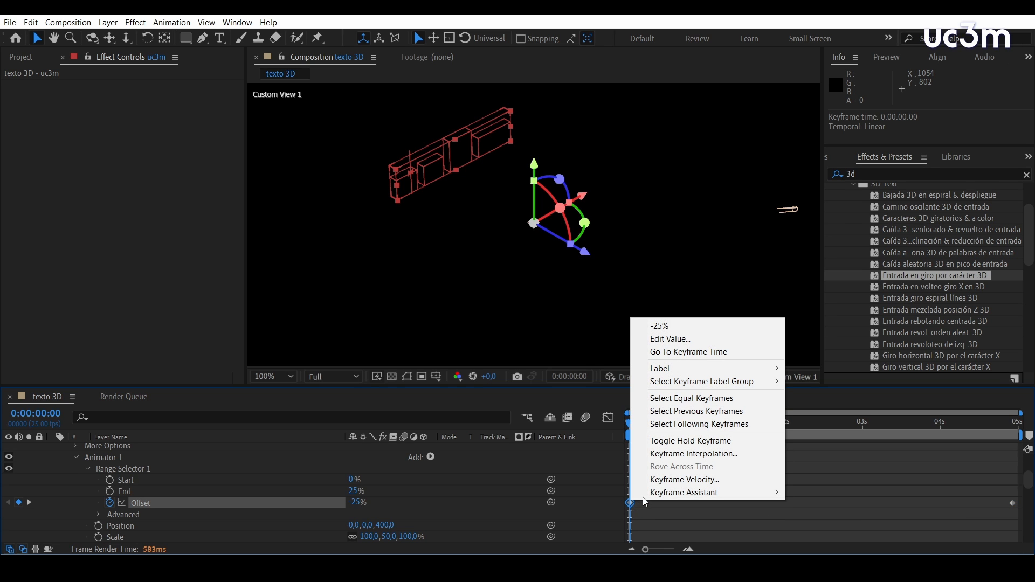
mouse_move(654, 494)
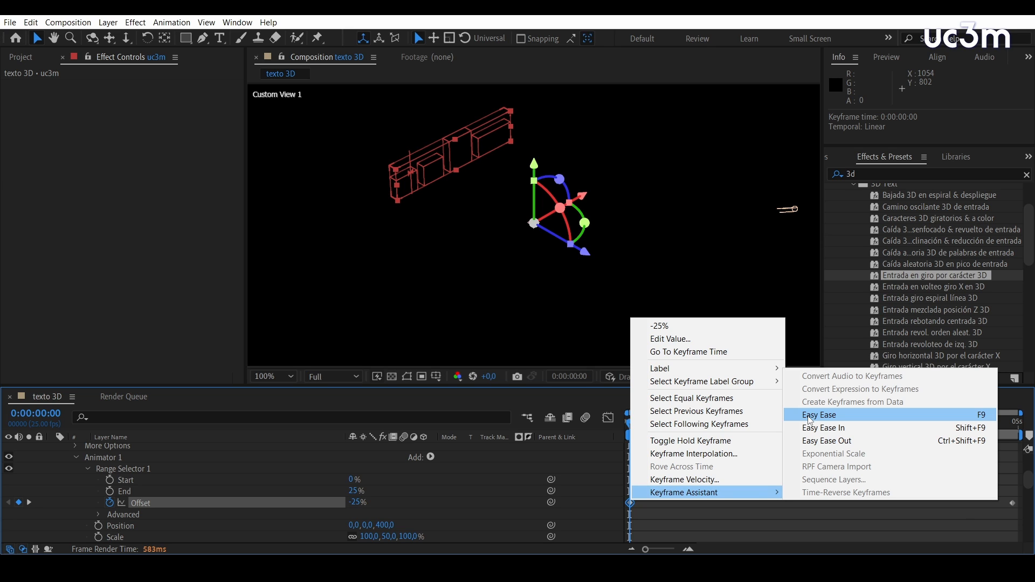
click(810, 417)
right_click(1013, 503)
mouse_move(993, 496)
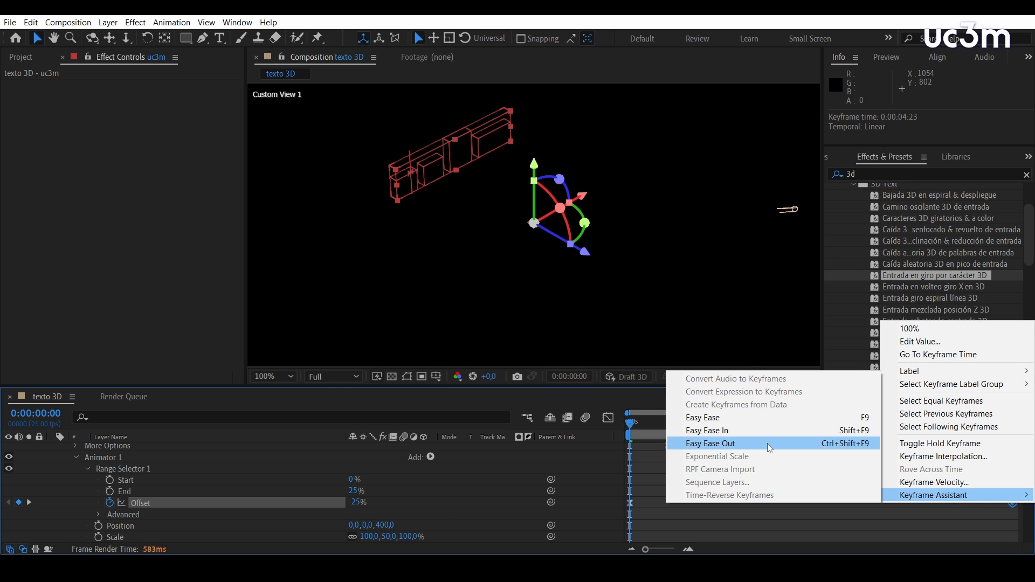
click(757, 418)
Step: Move the last Offset keyframe to 0:00:01:22 and scrub through the text animation to 0:00:02:06
drag(682, 426, 658, 431)
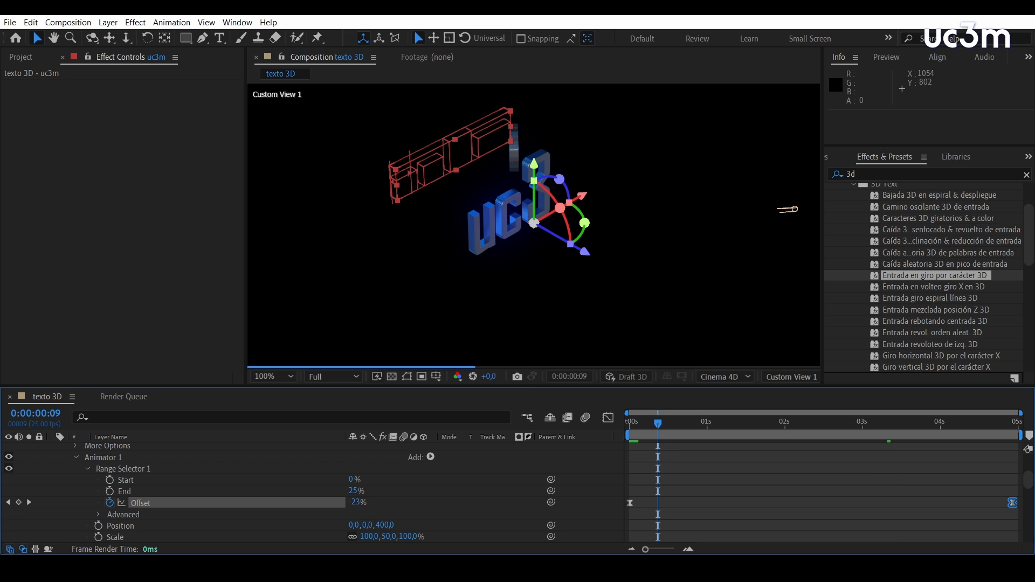
drag(1015, 502, 777, 503)
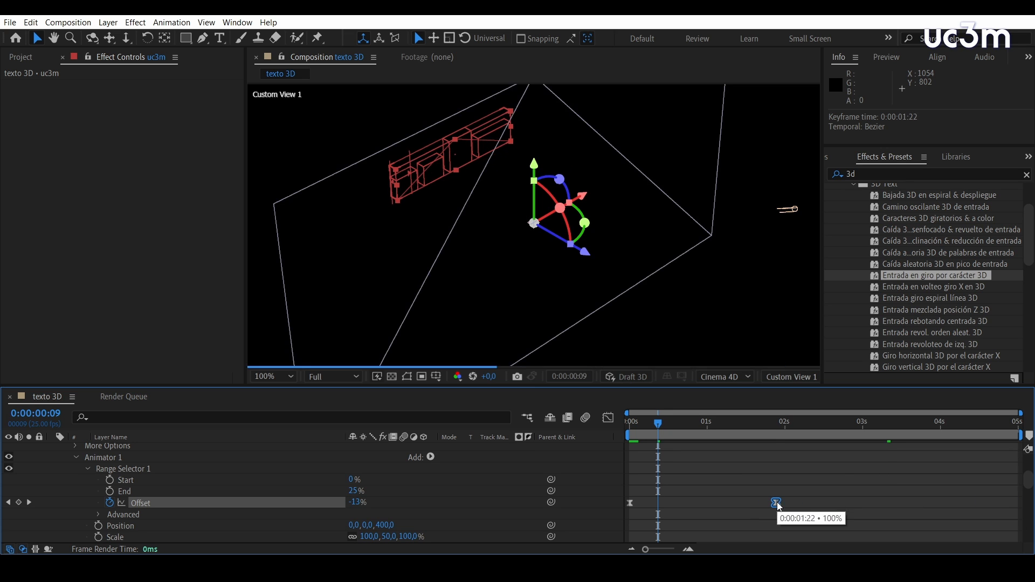
click(630, 430)
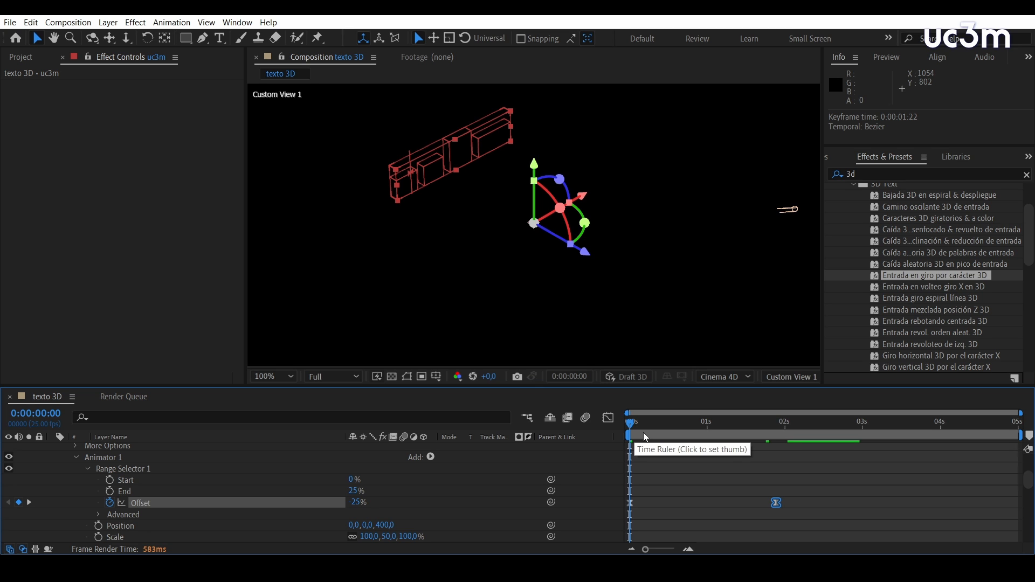
drag(643, 433, 804, 429)
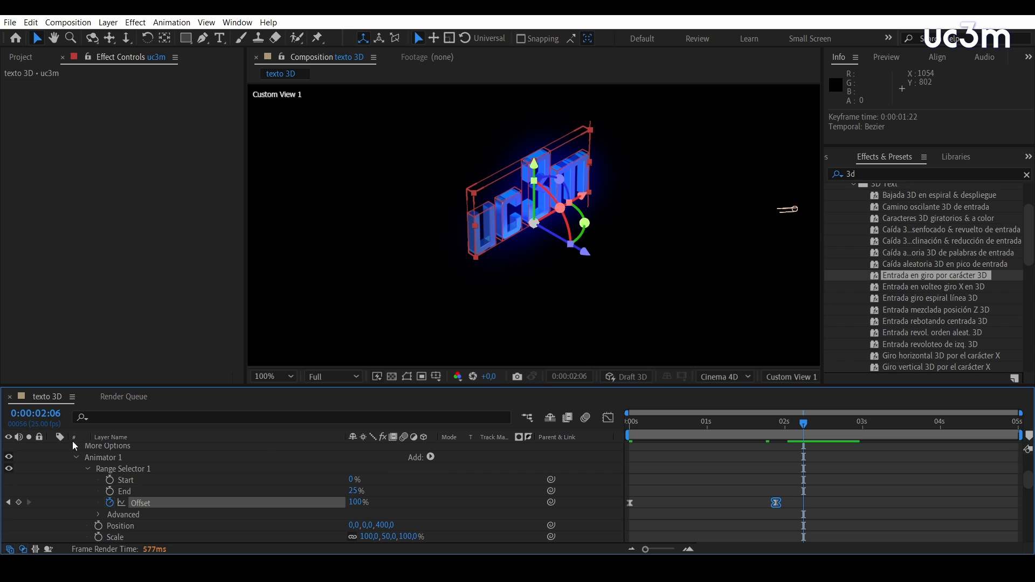
Step: Collapse the uc3m layer's animator, text and layer properties and deselect the layer
click(77, 457)
scroll(76, 458, up, 3)
click(64, 480)
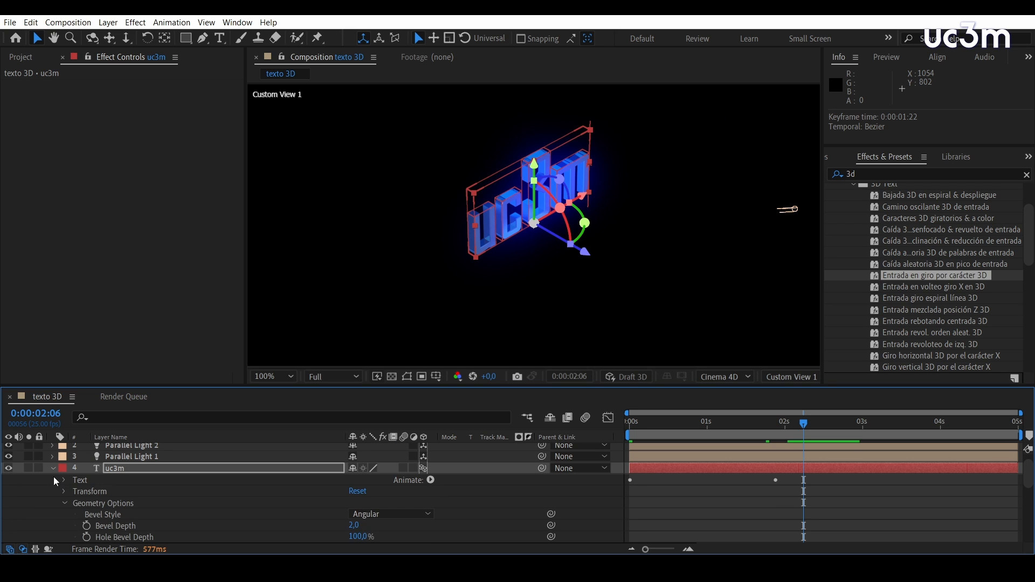
click(52, 467)
click(126, 529)
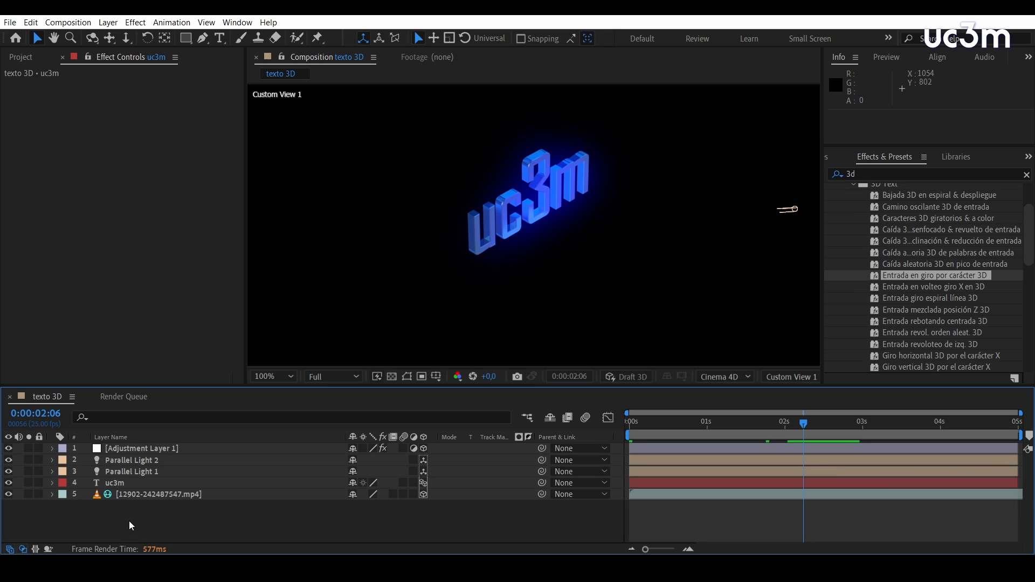
Step: Create a two-node camera named Camera 1 with the 50mm preset
right_click(130, 515)
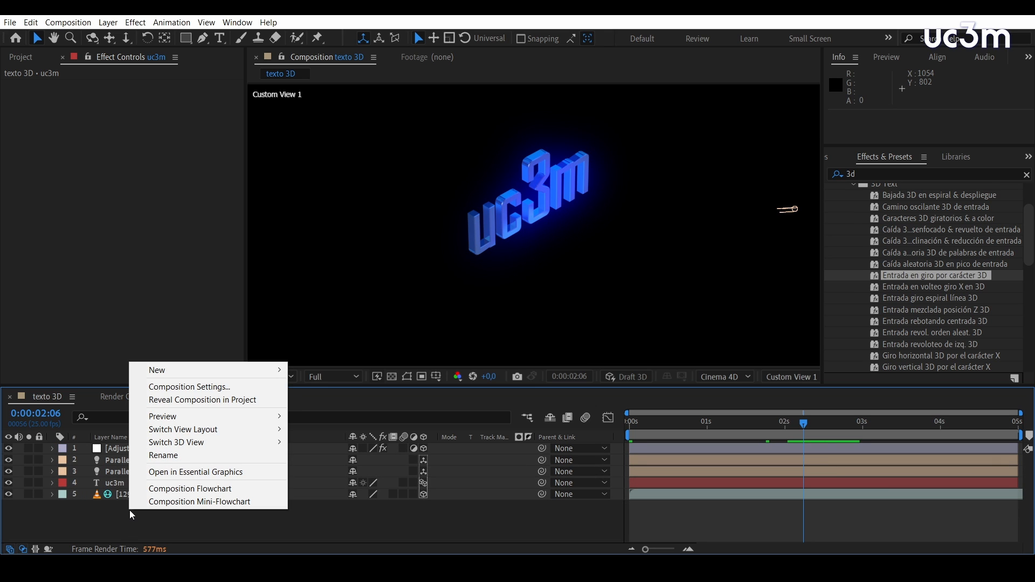
mouse_move(182, 370)
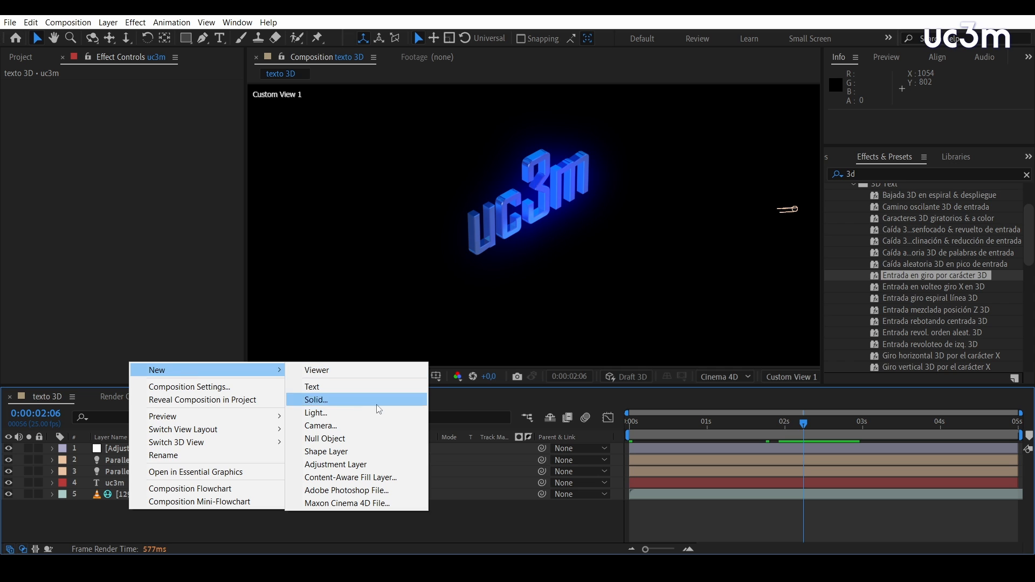
click(380, 426)
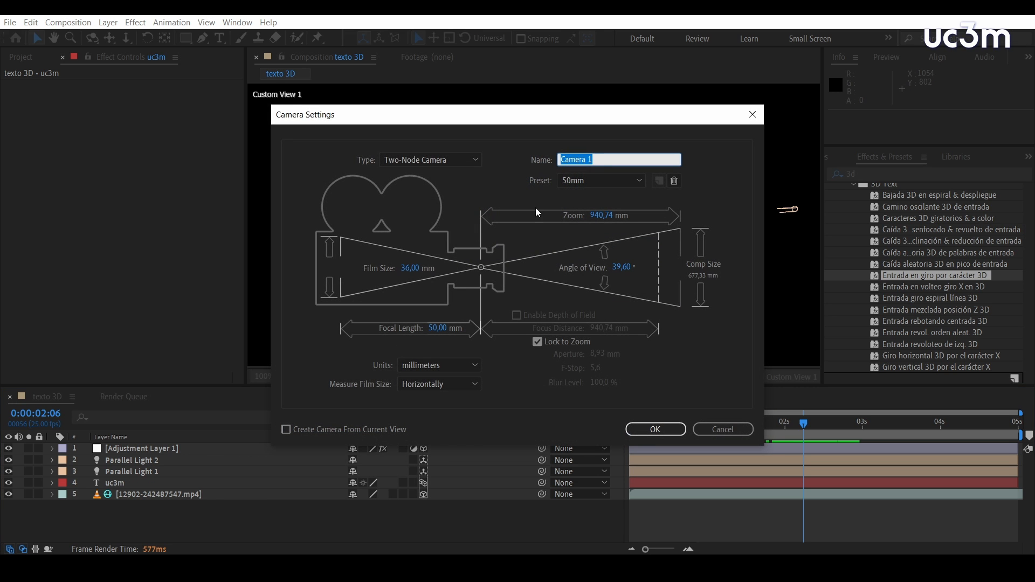
click(667, 430)
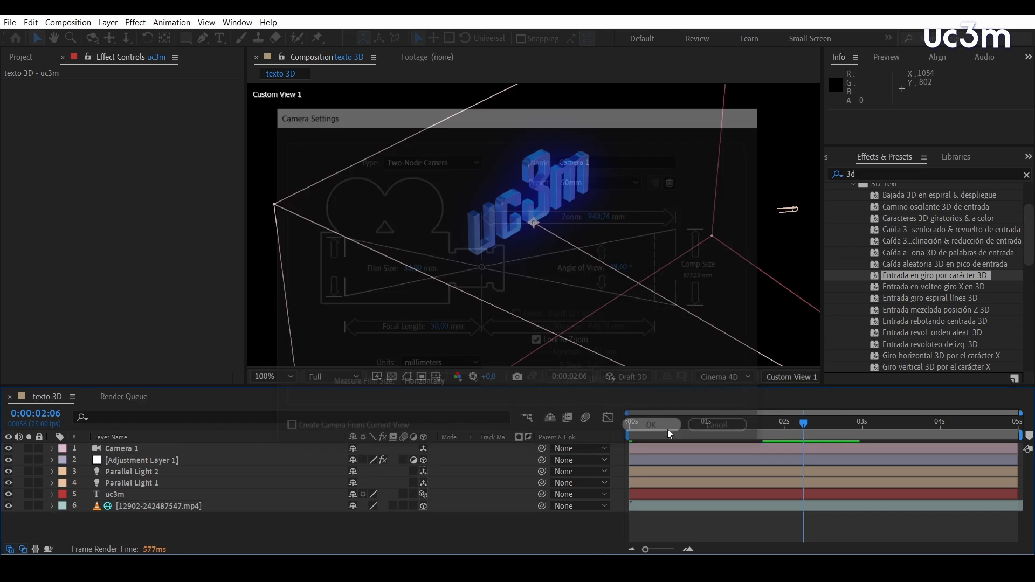
Step: Switch the composition view to Active Camera (Camera 1) and set the current time to 0:00:00:00
click(794, 376)
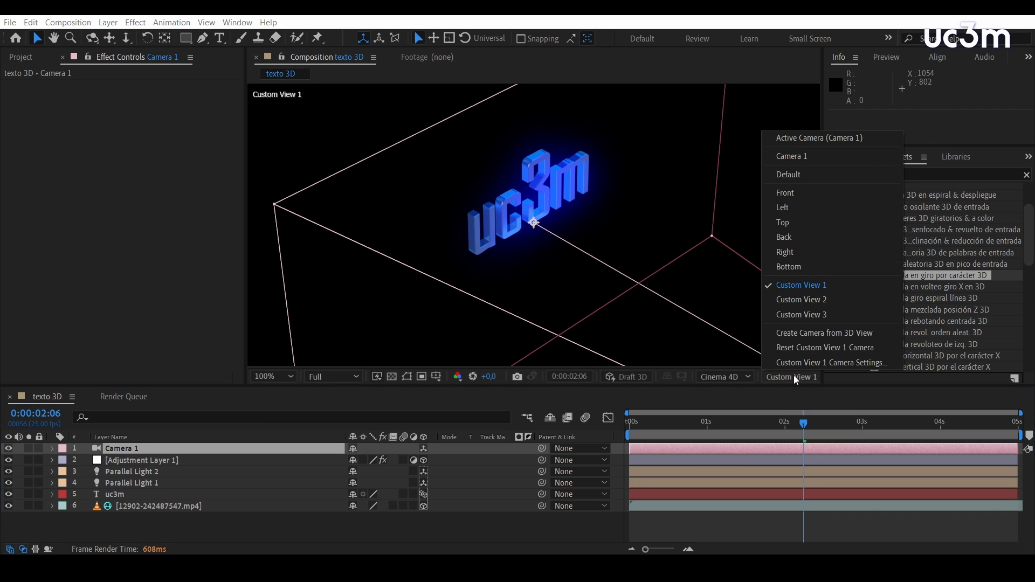
click(237, 254)
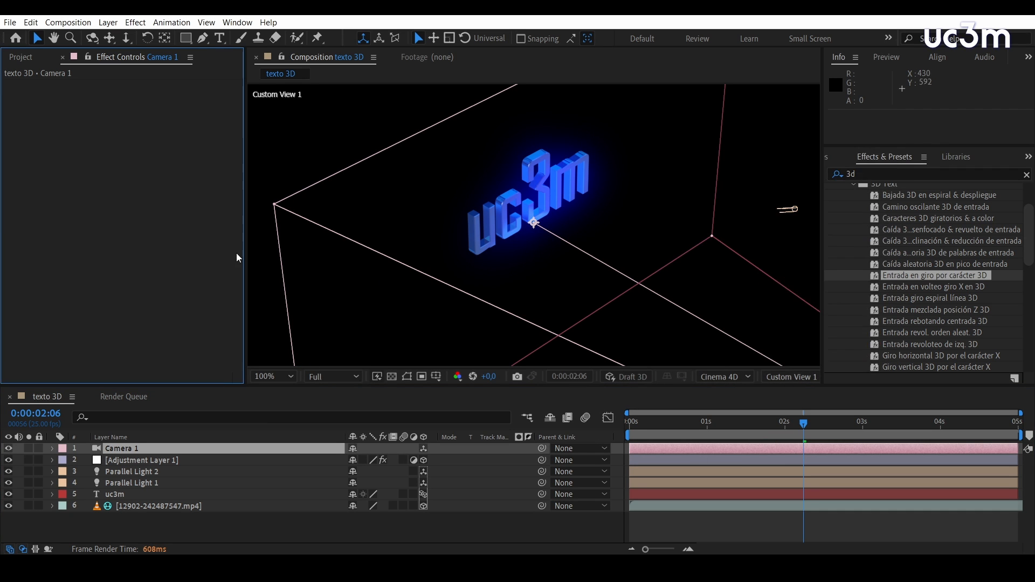
scroll(398, 269, up, 2)
scroll(399, 271, down, 5)
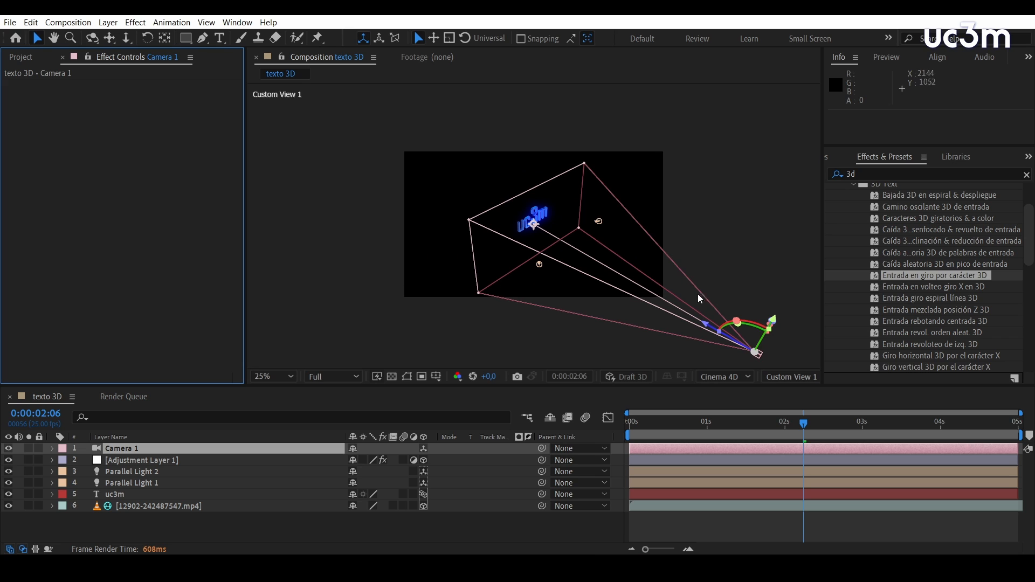
click(794, 377)
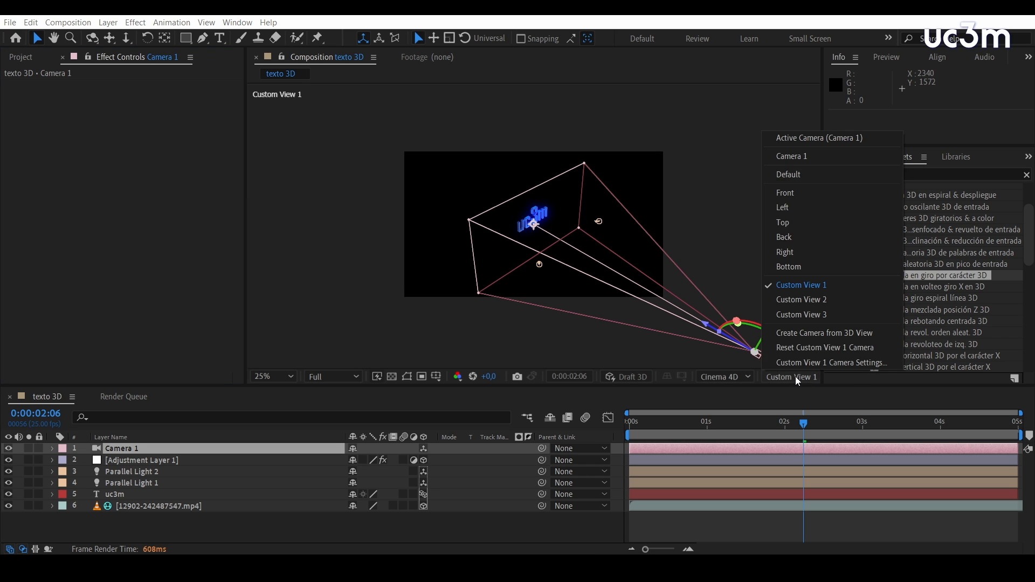
click(810, 140)
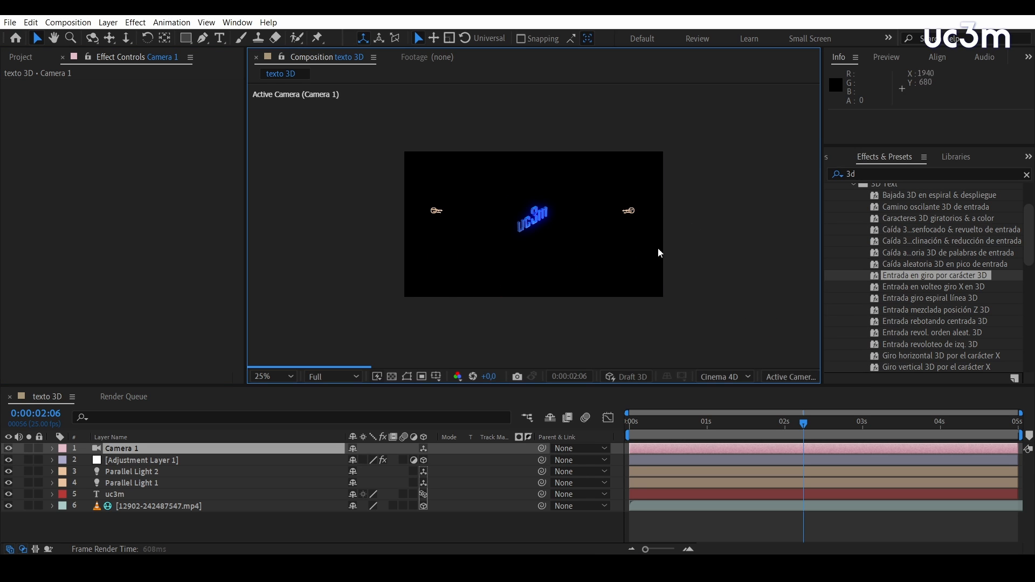
click(723, 425)
drag(722, 423, 550, 428)
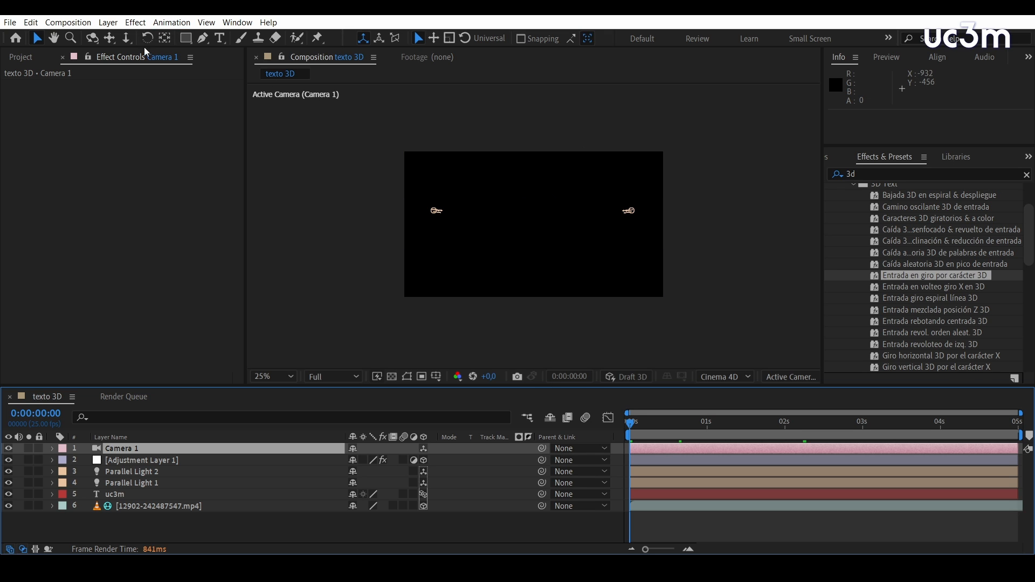
Step: Activate the Orbit Around Camera POI tool and keyframe Camera 1's Point of Interest, Position and Orientation at 0:00:00:00
click(91, 42)
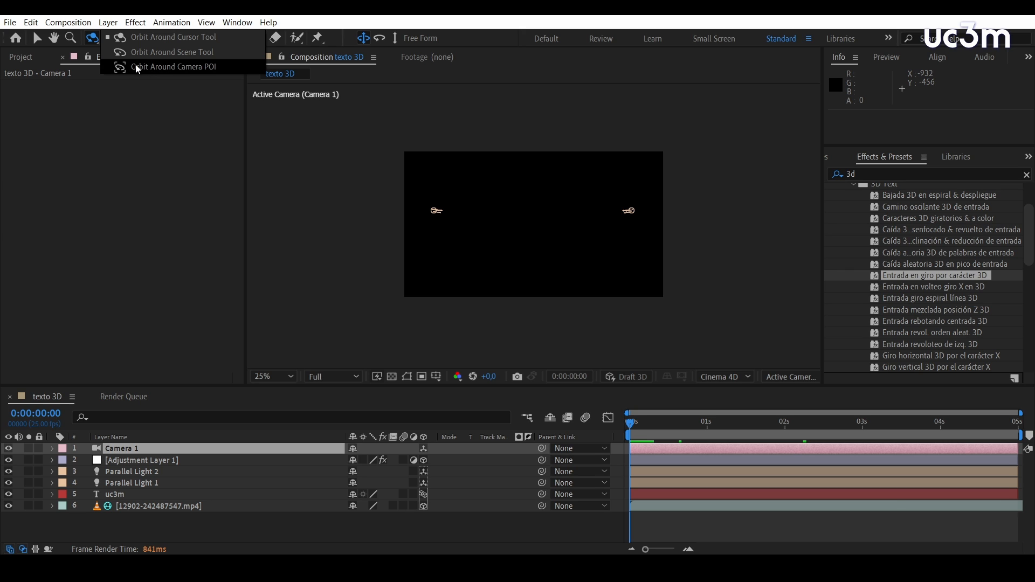
click(202, 67)
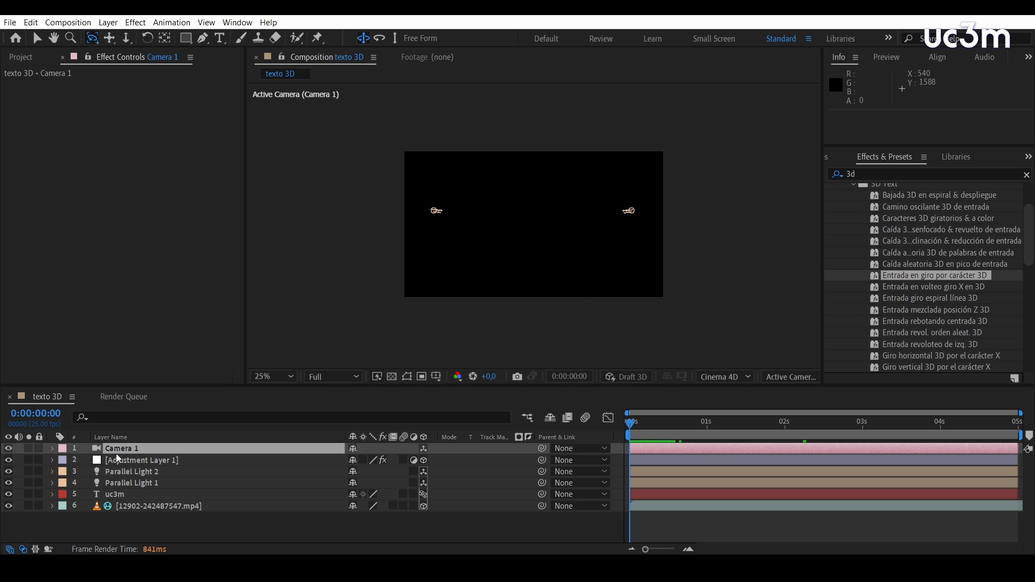
click(52, 448)
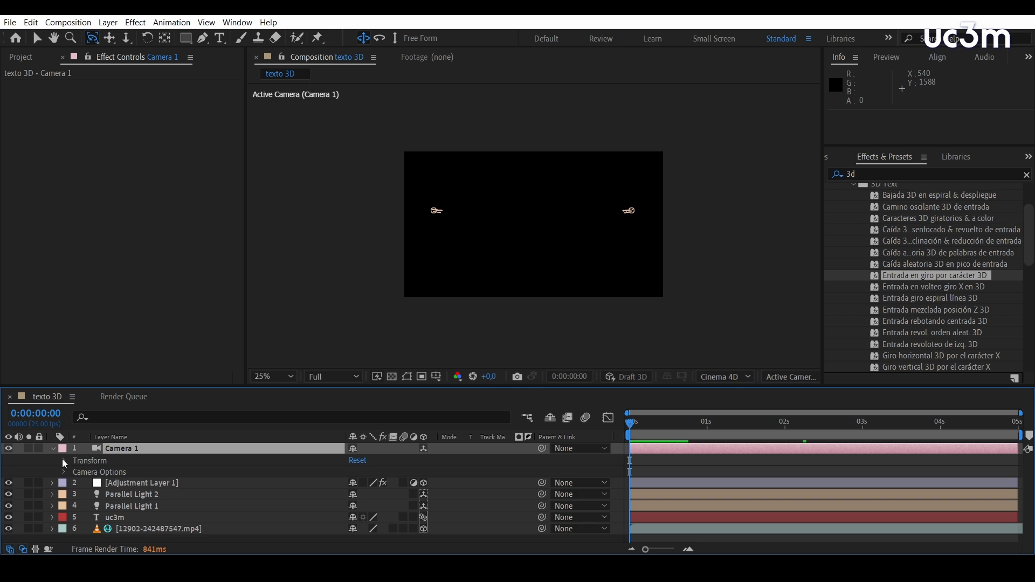
click(63, 461)
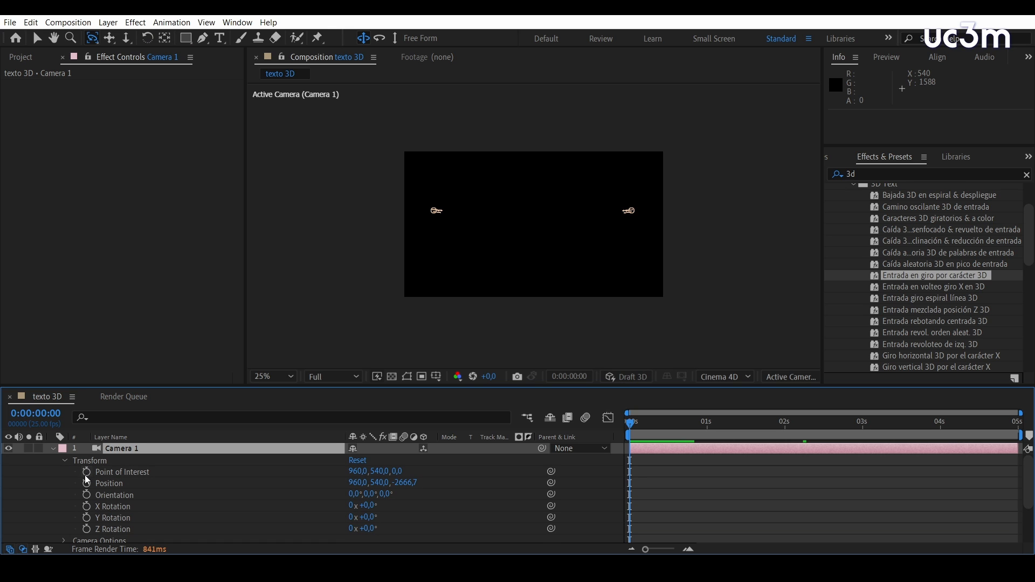
click(87, 471)
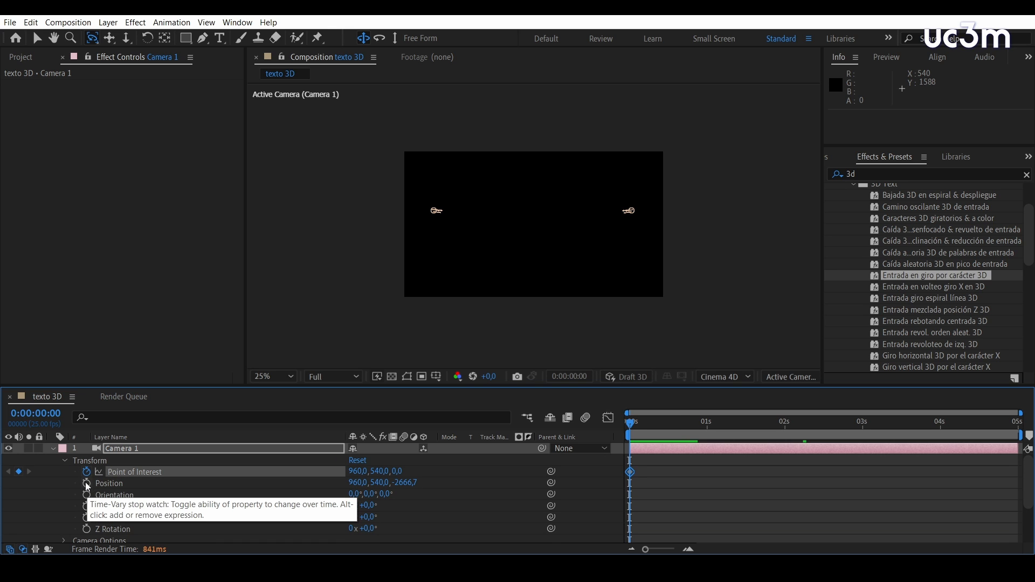
click(87, 485)
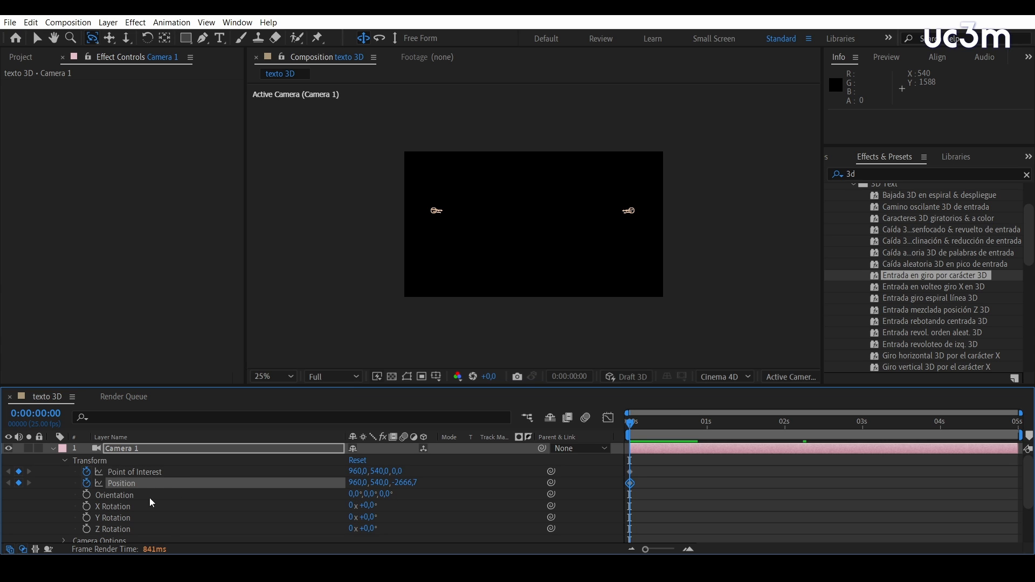
click(87, 496)
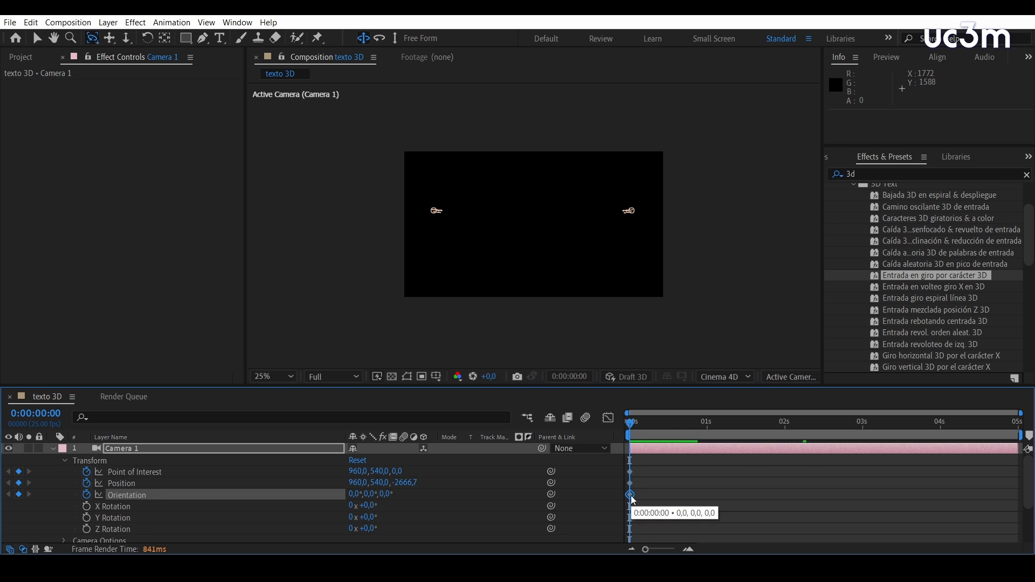
Step: Orbit Camera 1 around its point of interest to a tilted starting view, at position about -241, -1617, -1008
drag(443, 180, 469, 210)
drag(553, 332, 541, 326)
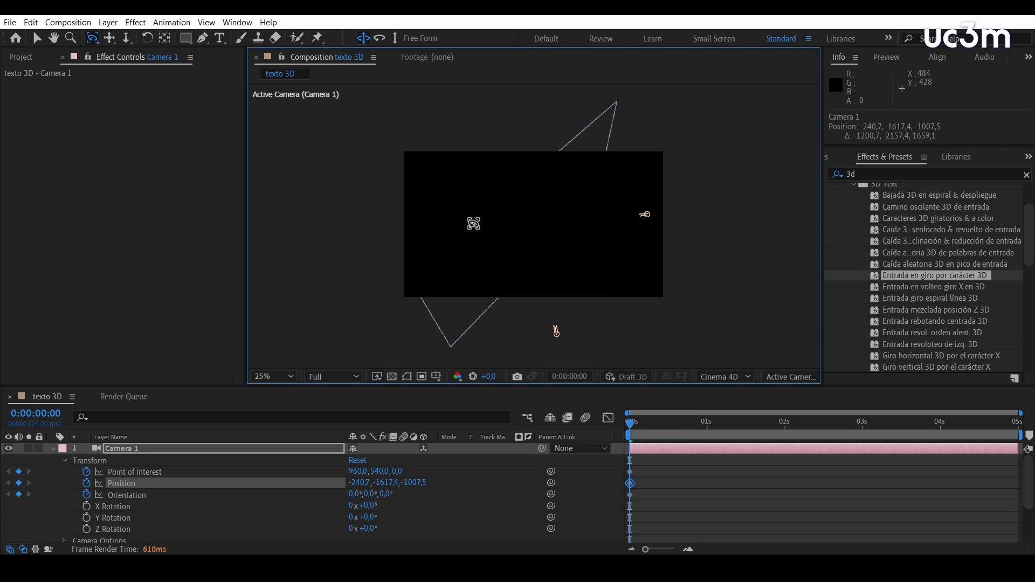
Step: At 0:00:04:24, orbit Camera 1 to a frontal view at position about 960, 447, -2665, and scrub back through the animation
click(1016, 426)
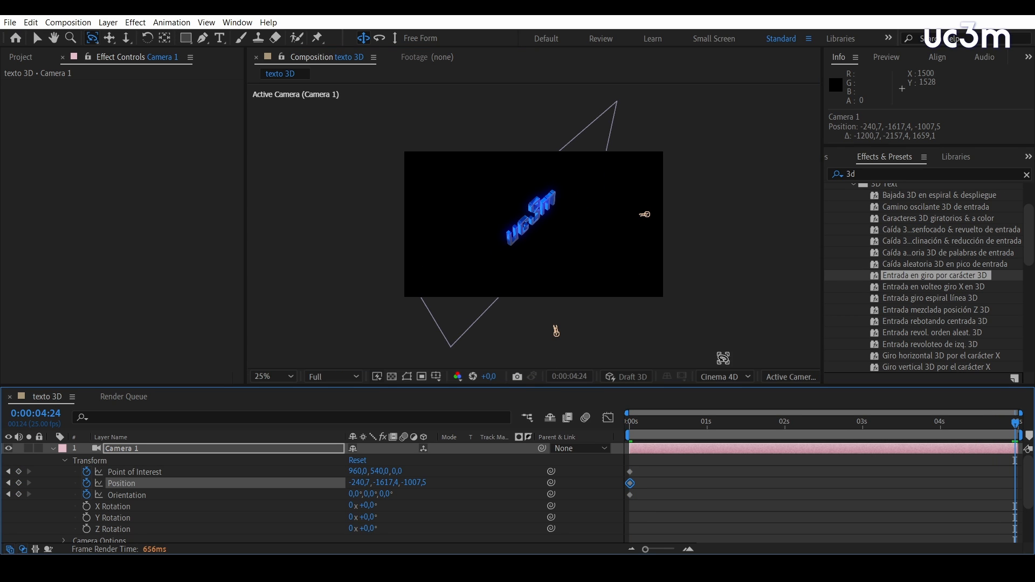
drag(555, 331, 464, 301)
drag(555, 229, 552, 208)
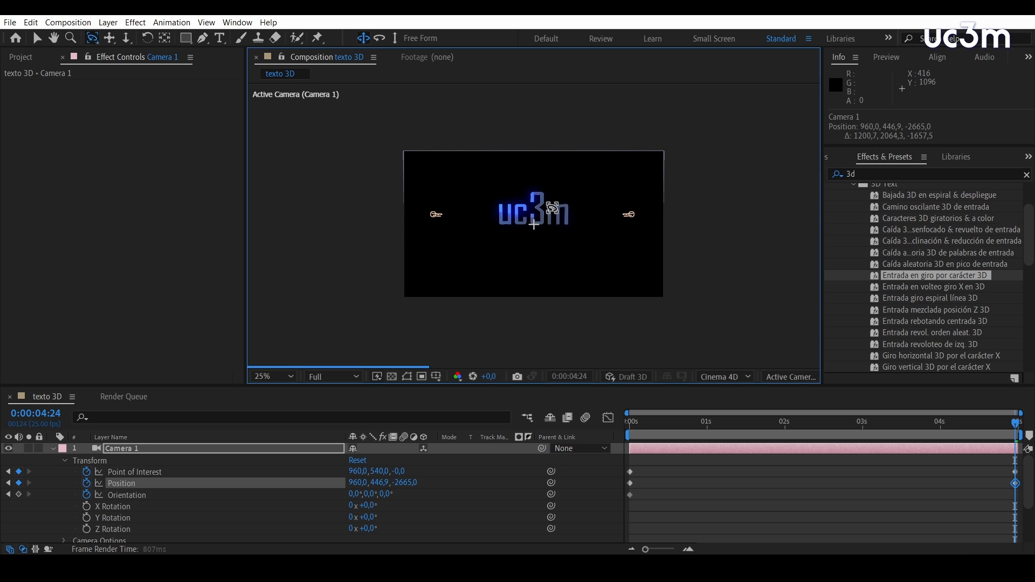
drag(1002, 430, 582, 432)
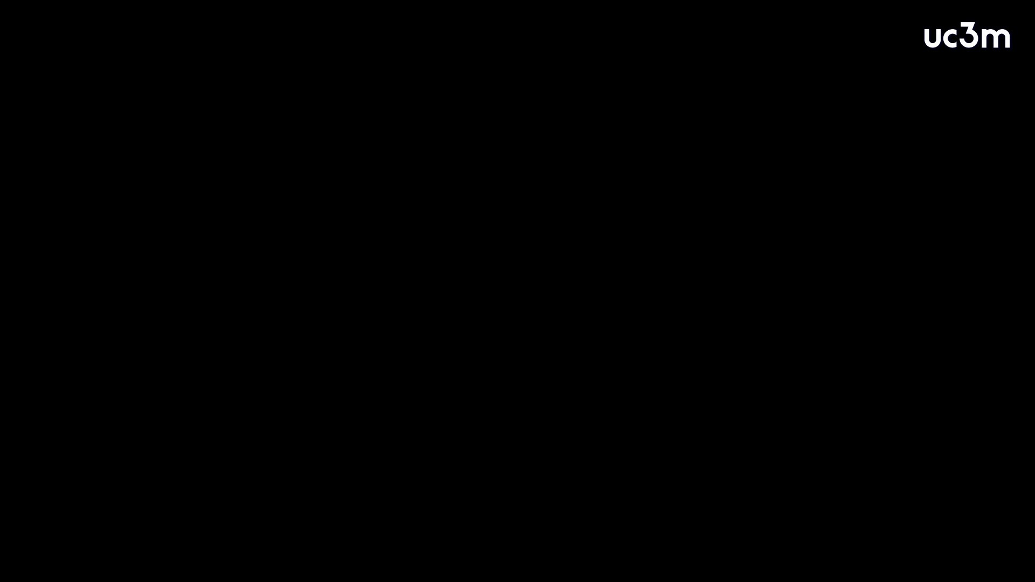